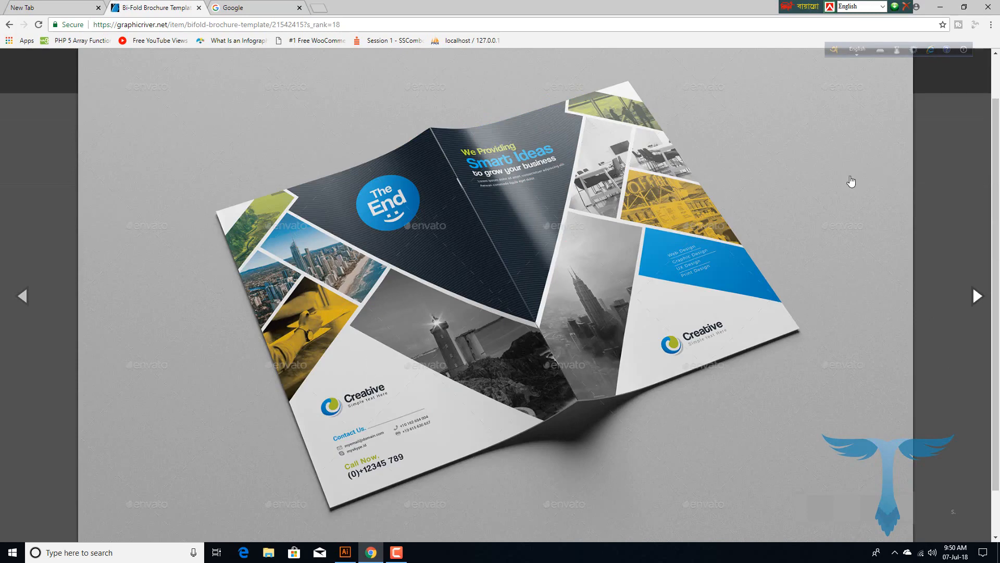
- Close the enlarged screenshot and examine the Bi-Fold Brochure Template page's cover and inside-page previews
click(853, 242)
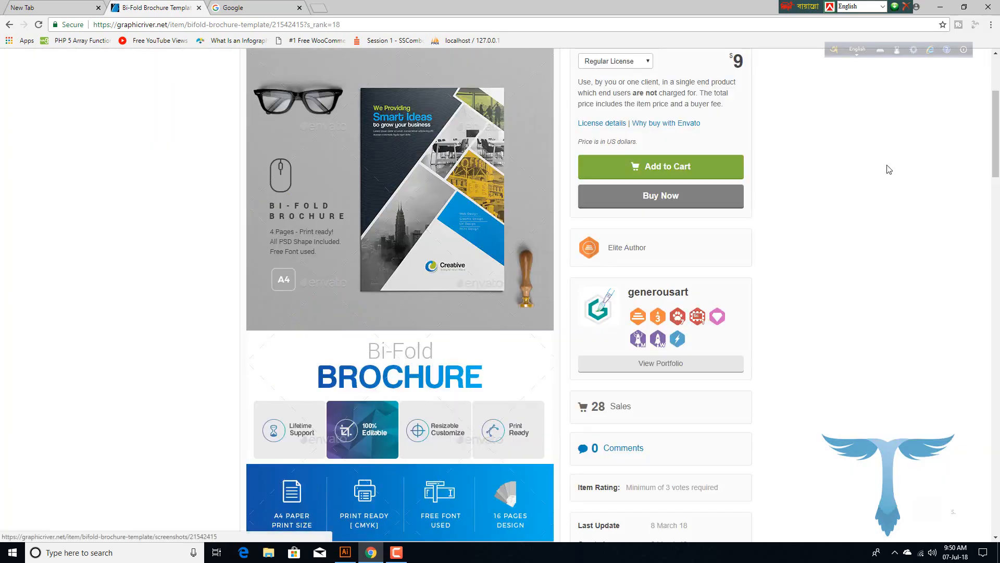
scroll(782, 189, up, 3)
scroll(777, 192, down, 4)
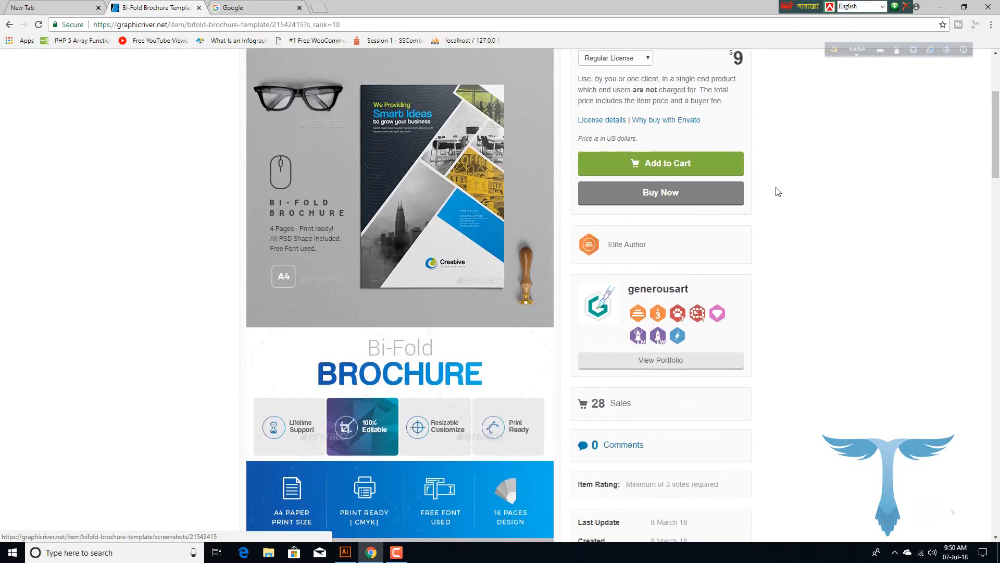
scroll(778, 191, up, 4)
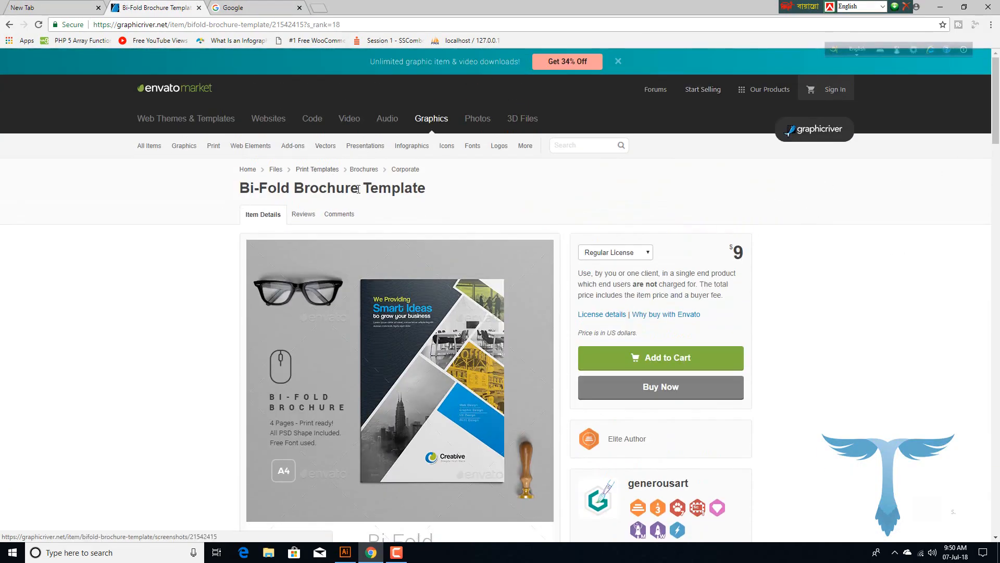
scroll(784, 225, down, 4)
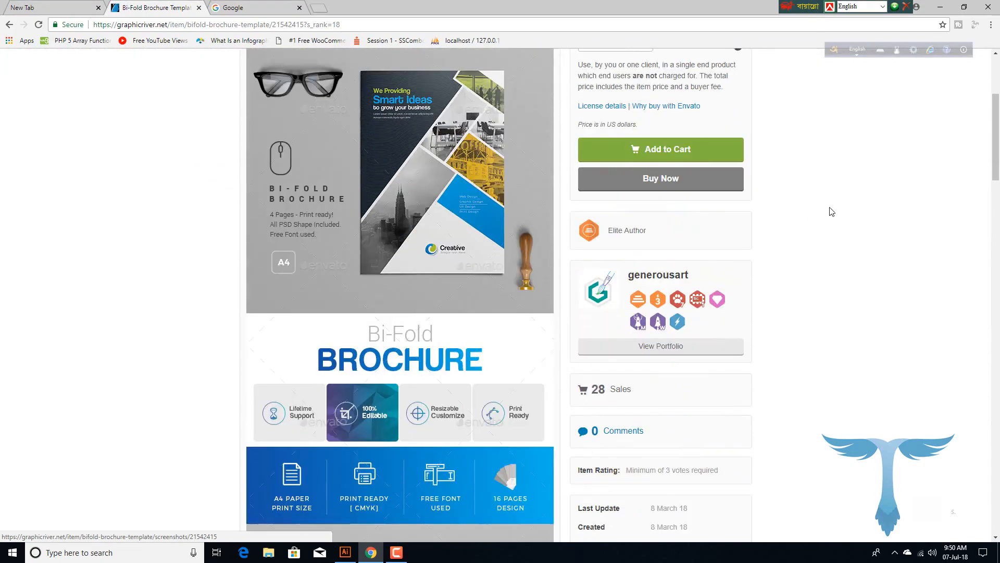
scroll(857, 239, down, 6)
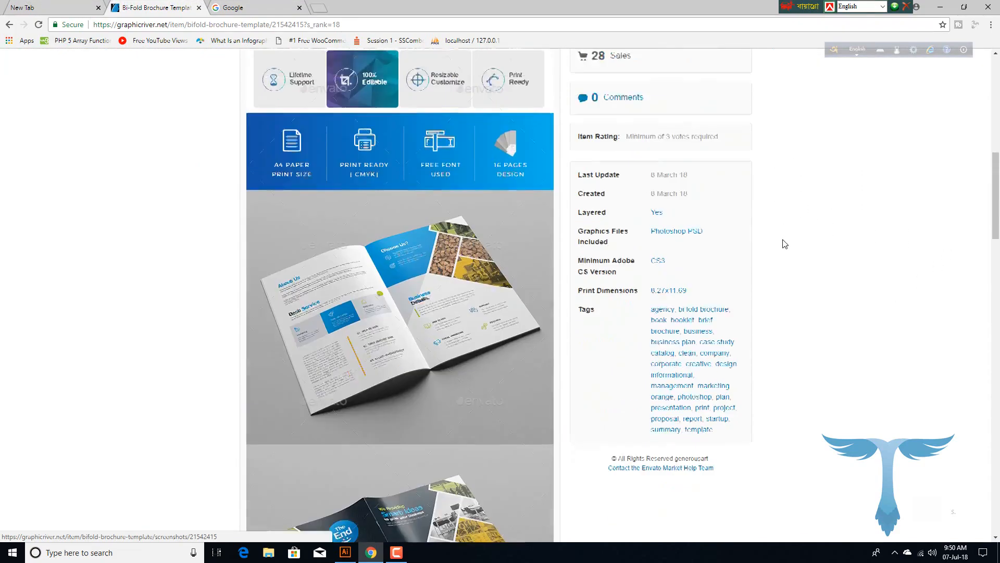
scroll(653, 259, down, 5)
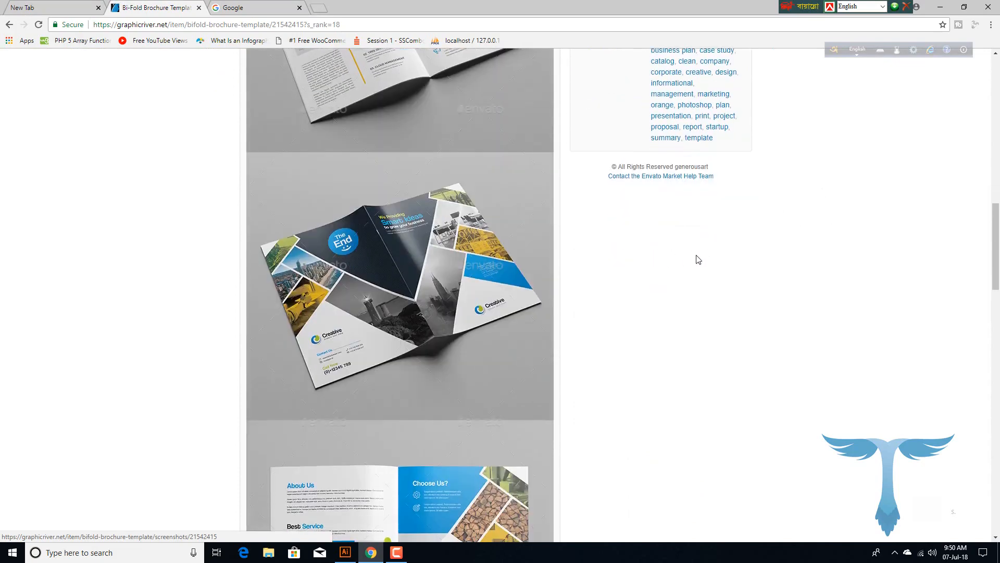
scroll(675, 270, down, 1)
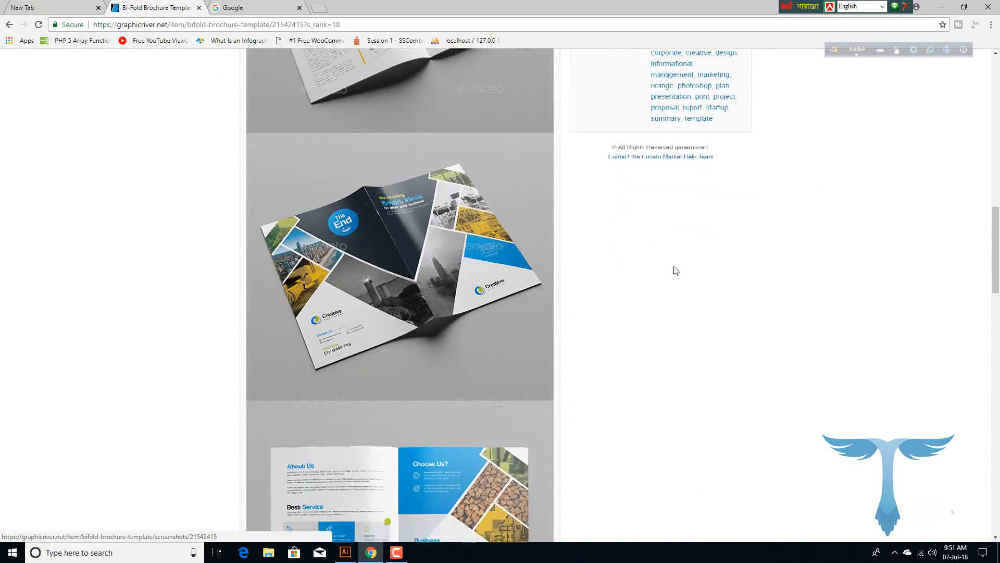
scroll(676, 271, down, 4)
scroll(672, 265, down, 3)
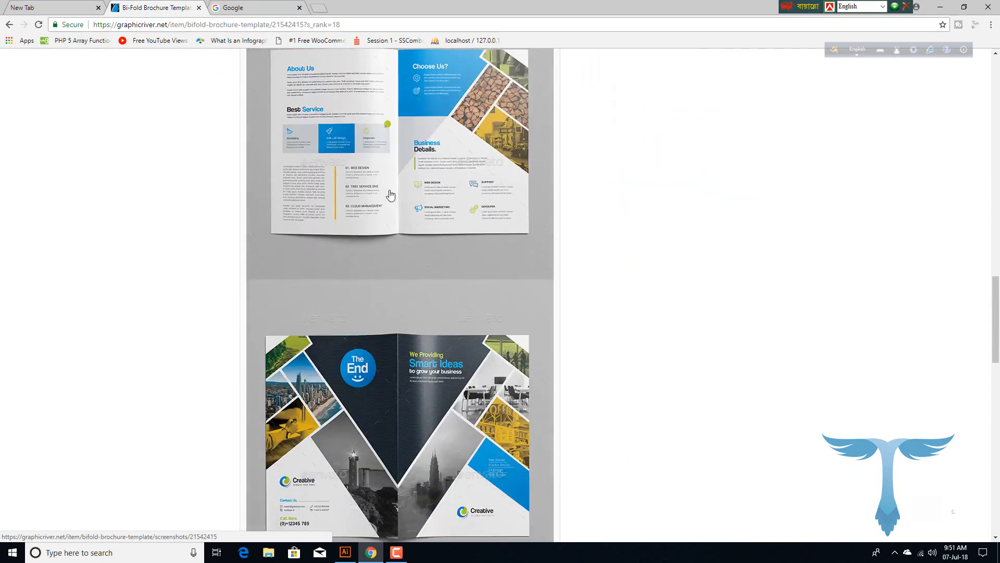
scroll(580, 271, down, 4)
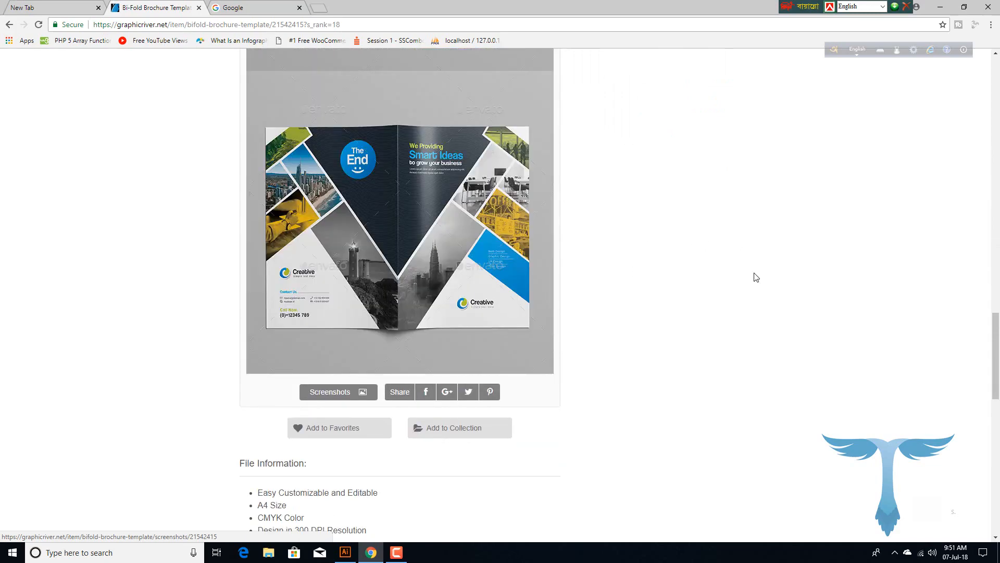
- Check the brochure template's print dimensions and review its outer spread preview and file information
scroll(745, 273, up, 3)
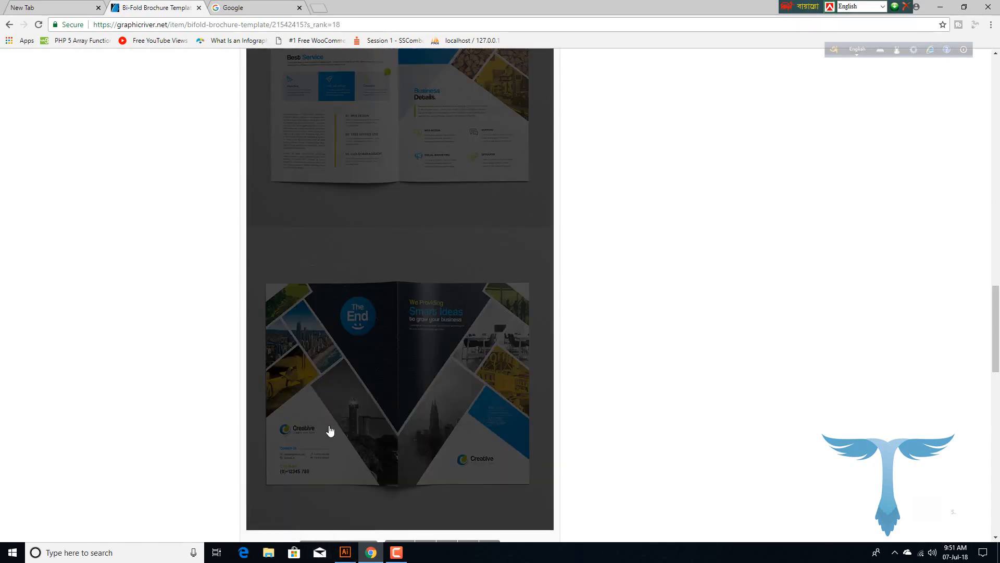
scroll(822, 224, up, 10)
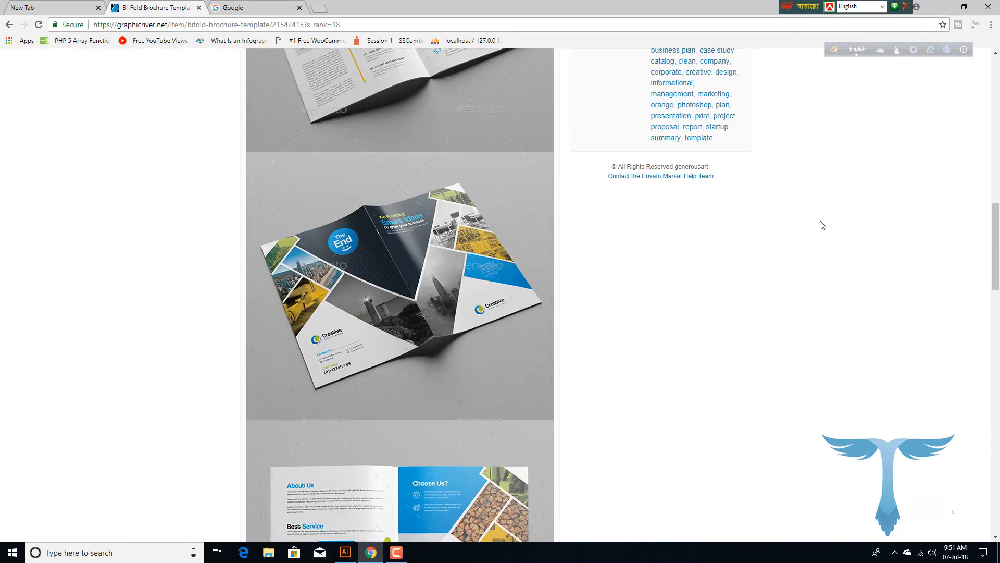
scroll(823, 225, up, 5)
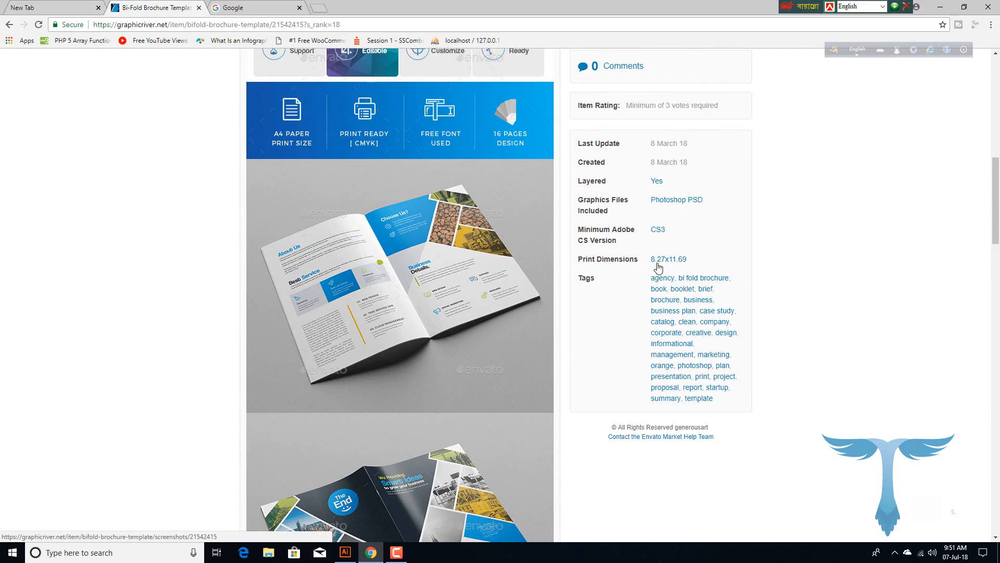
scroll(682, 269, down, 10)
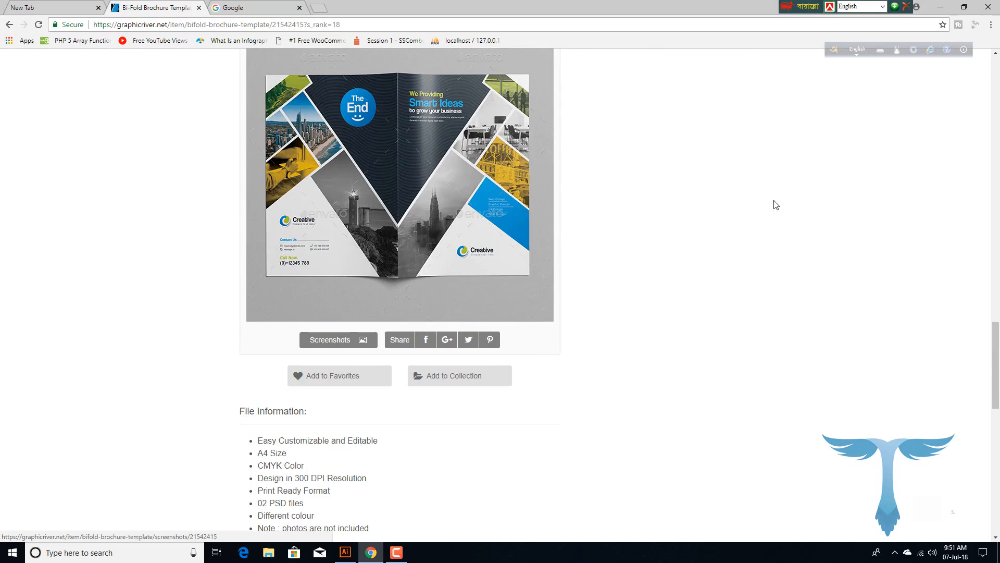
- Search Google for "bi-fold brochure size" and open the first size diagram in the image results
click(248, 8)
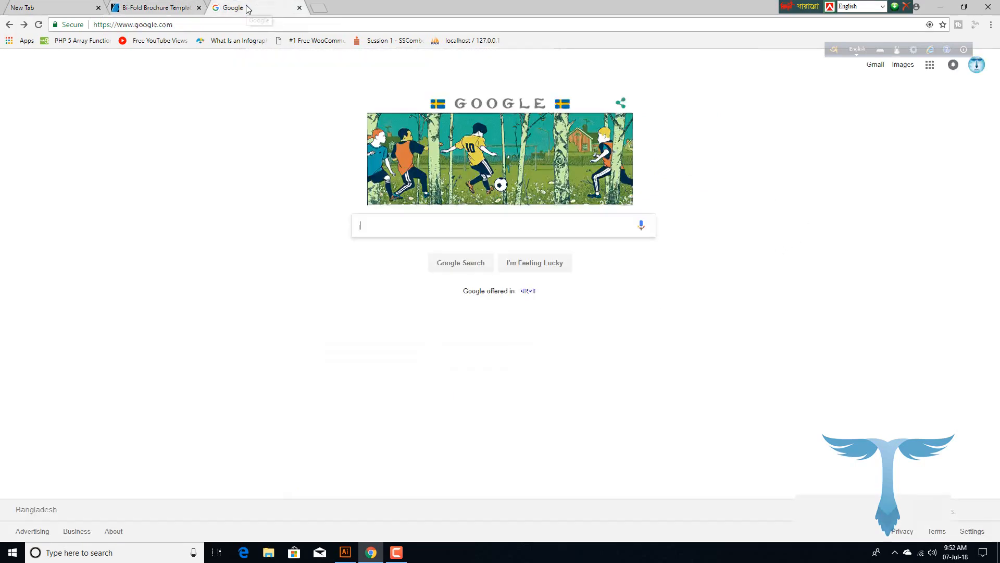
right_click(391, 229)
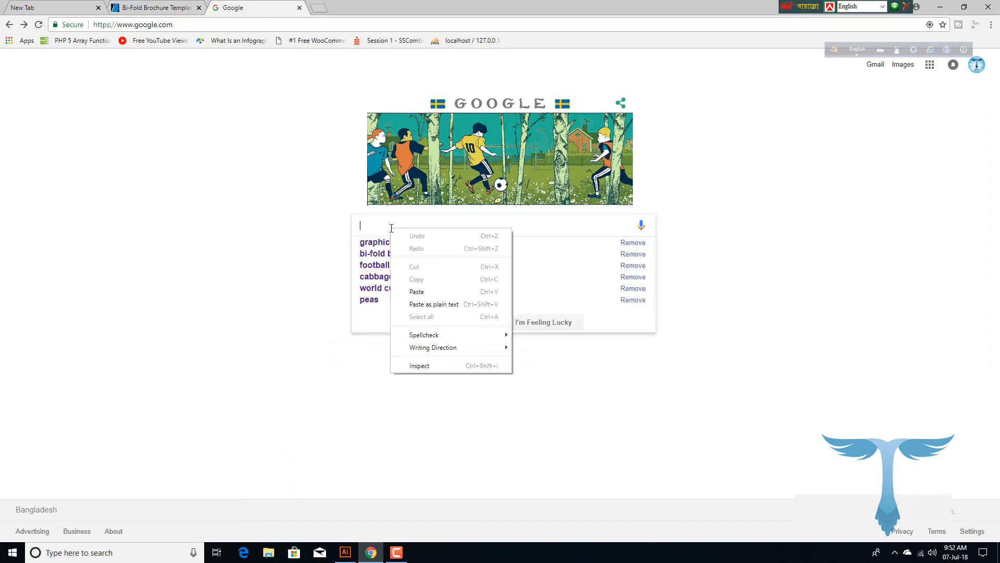
click(423, 294)
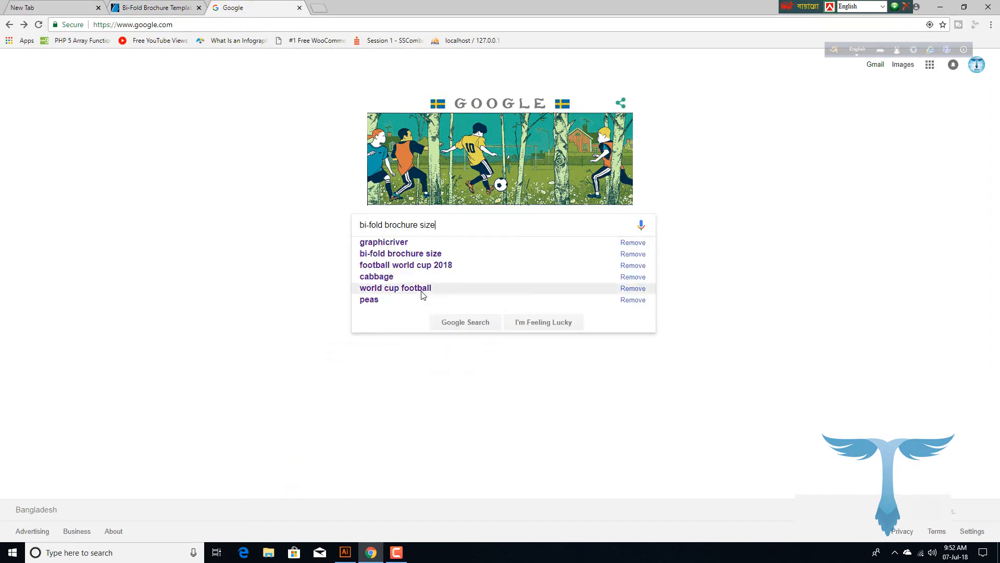
click(541, 211)
key(Return)
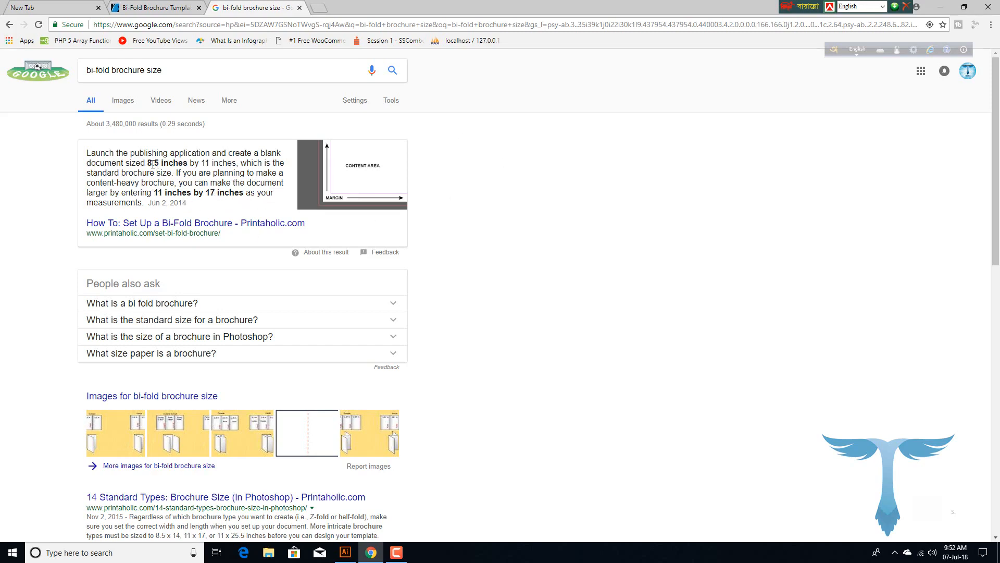
click(125, 426)
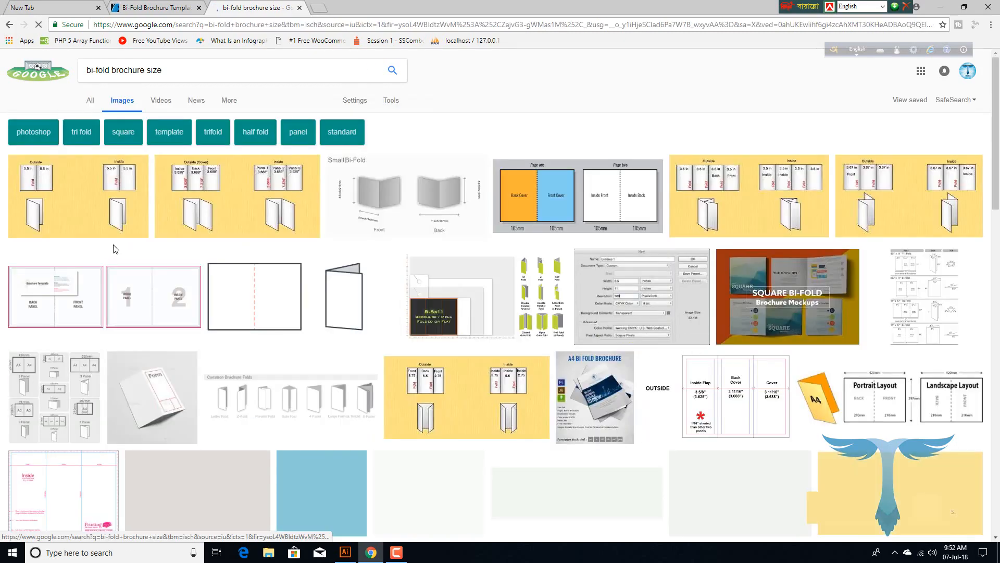
click(91, 208)
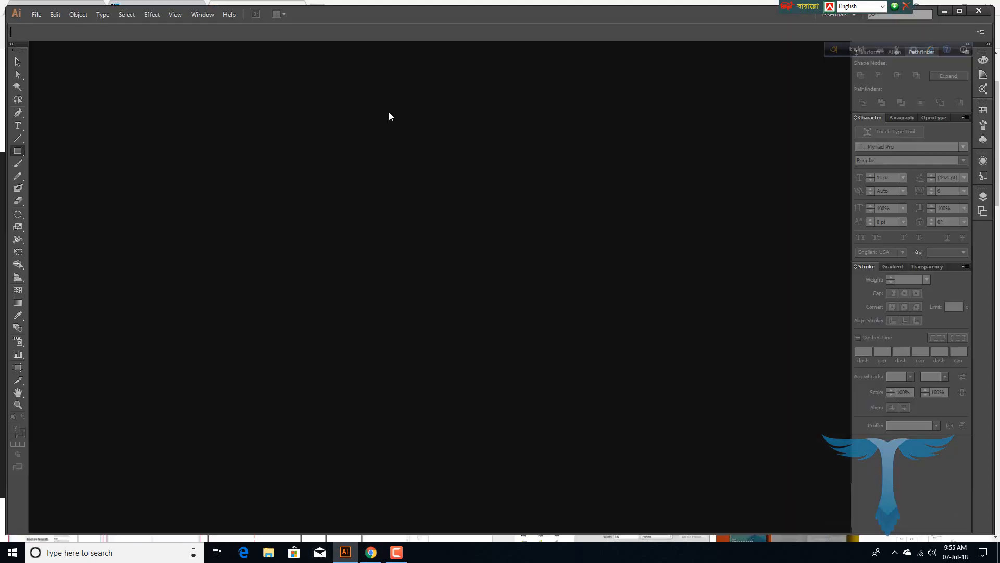
- Start a new document named "bi-fold brochure" with 2 artboards arranged in a column and spaced 0.7 in apart
click(34, 15)
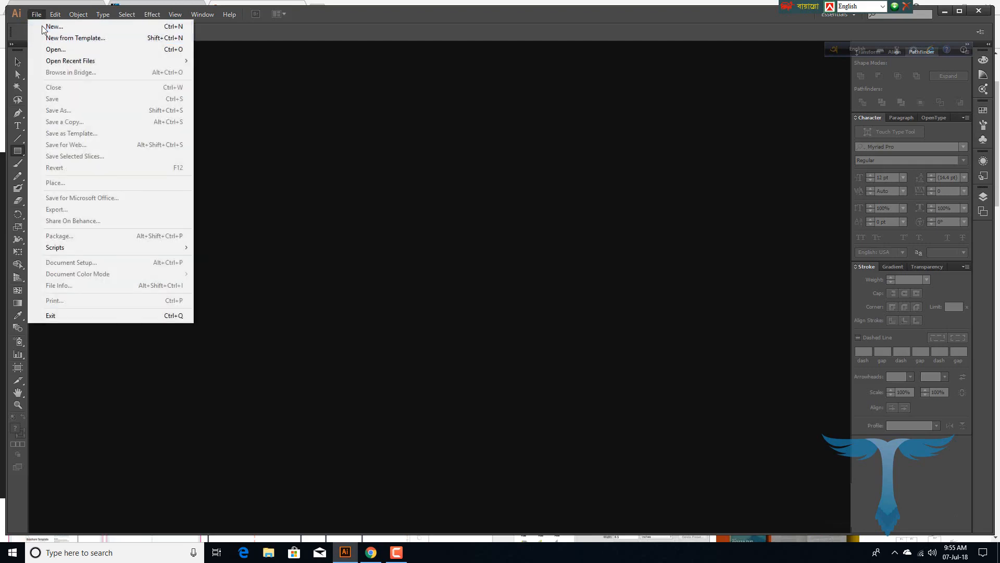
click(37, 23)
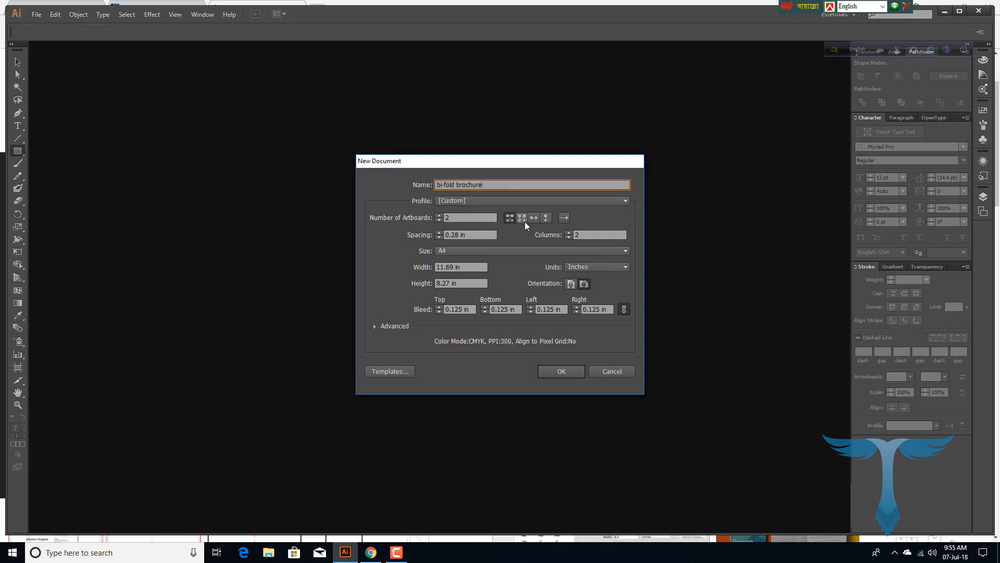
click(544, 220)
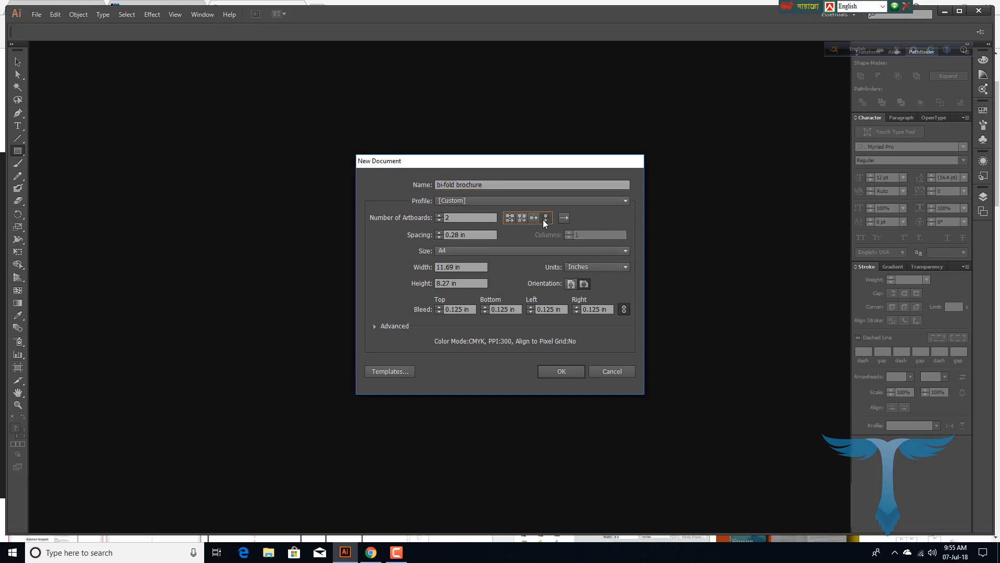
click(439, 232)
- Set the new document to A4 landscape in inches with a 0.25 in bleed on all sides, and create it
click(476, 248)
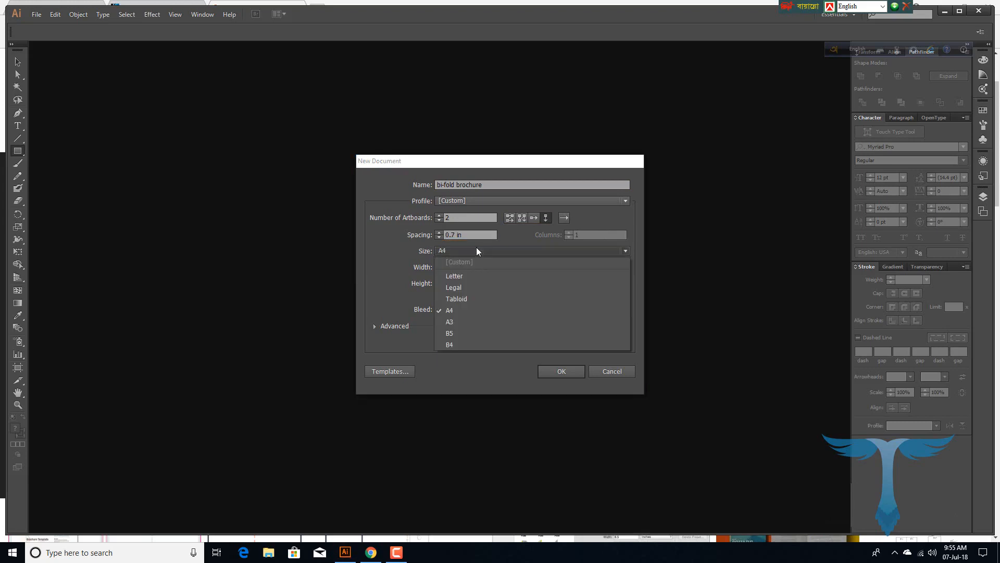
click(467, 313)
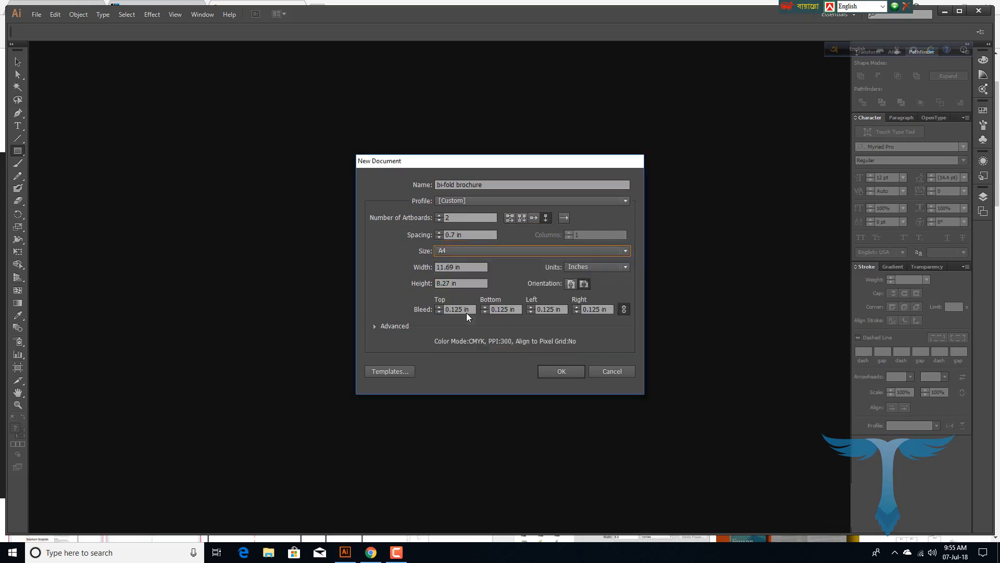
click(580, 288)
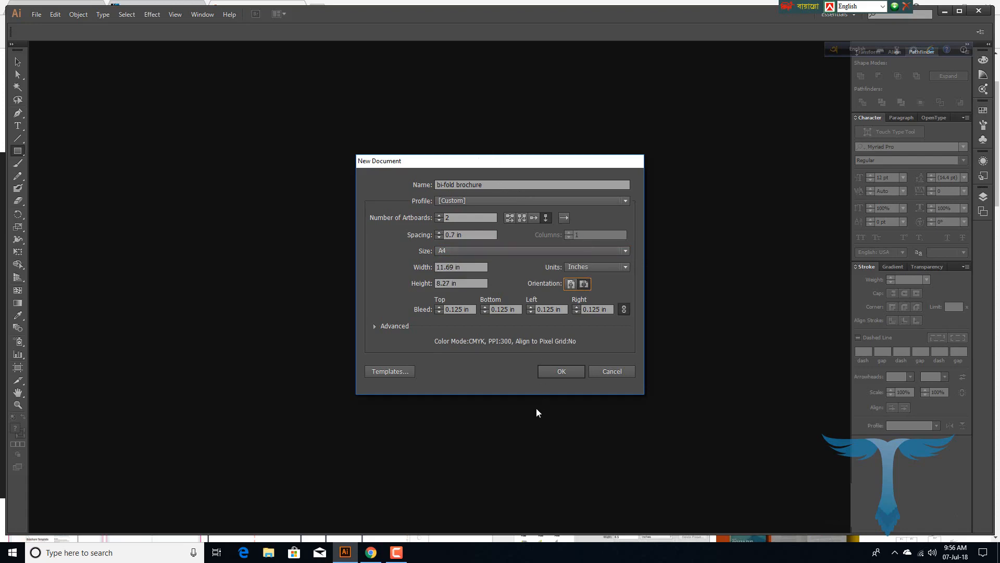
click(439, 307)
click(564, 373)
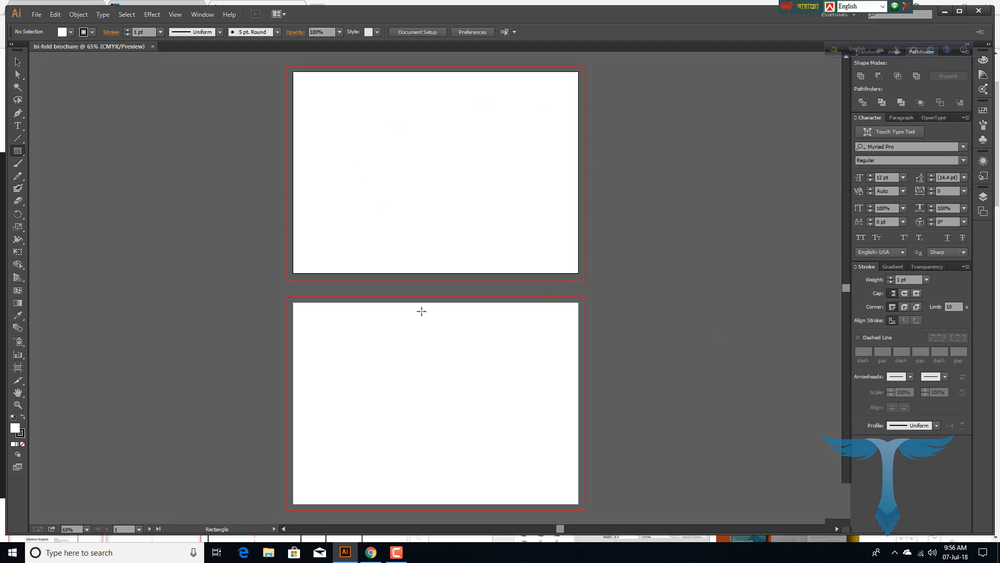
- Draw a rectangle about 12.19 by 8.77 in over the first artboard, from bleed corner to bleed corner
scroll(308, 311, up, 1)
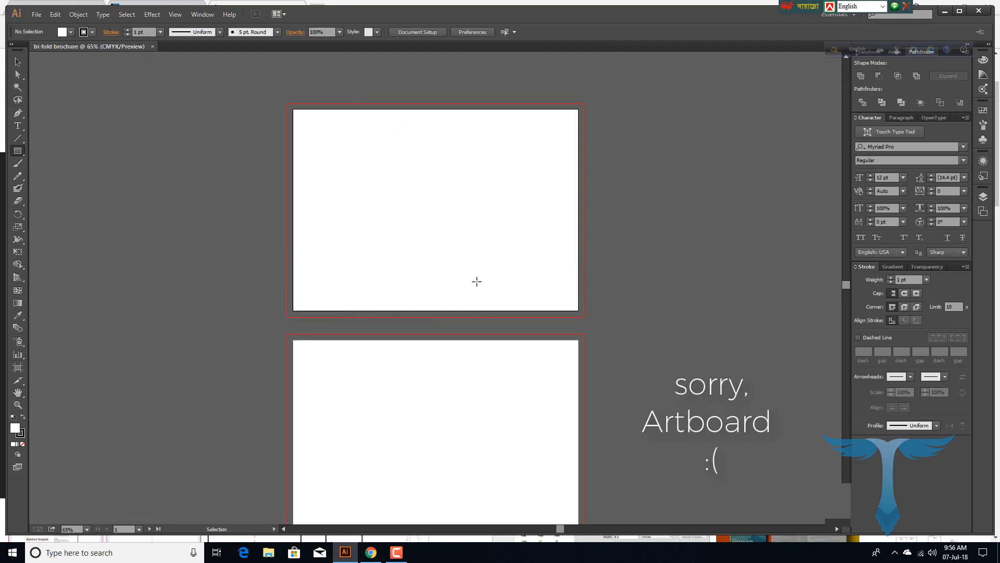
key(ctrl+1)
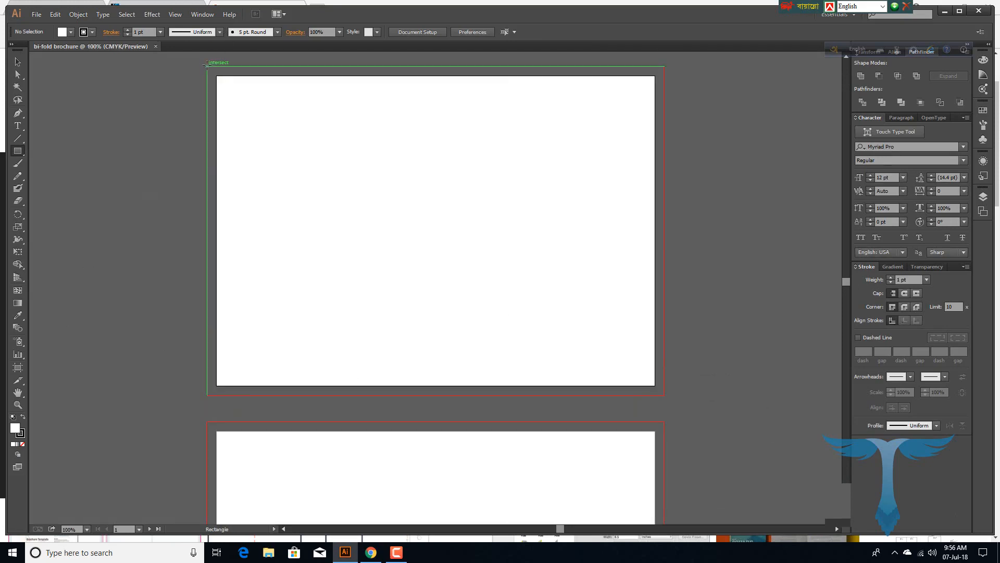
drag(207, 65, 664, 395)
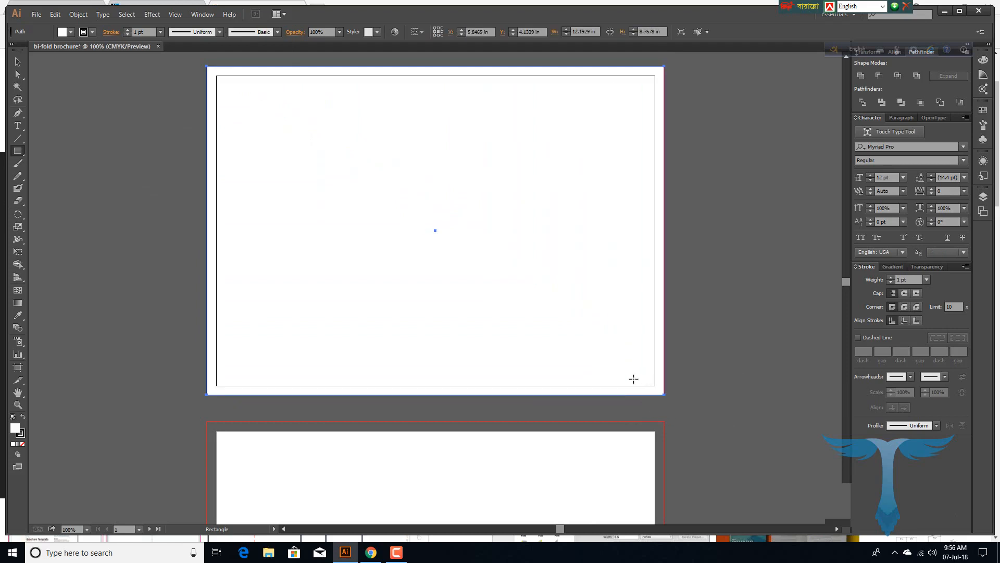
- Offset the rectangle's path by -0.5 in with miter joins to create an inner margin rectangle
click(76, 16)
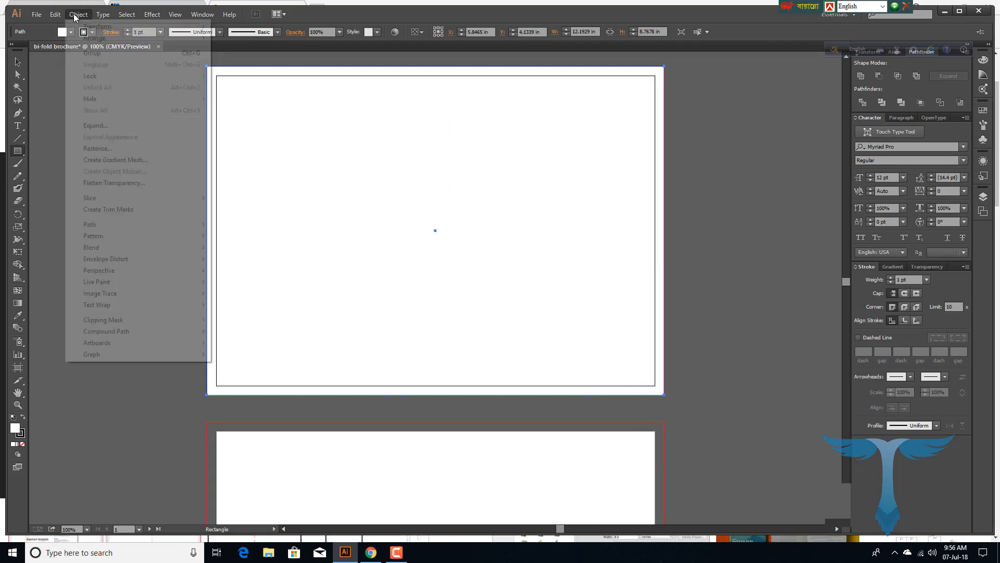
mouse_move(141, 227)
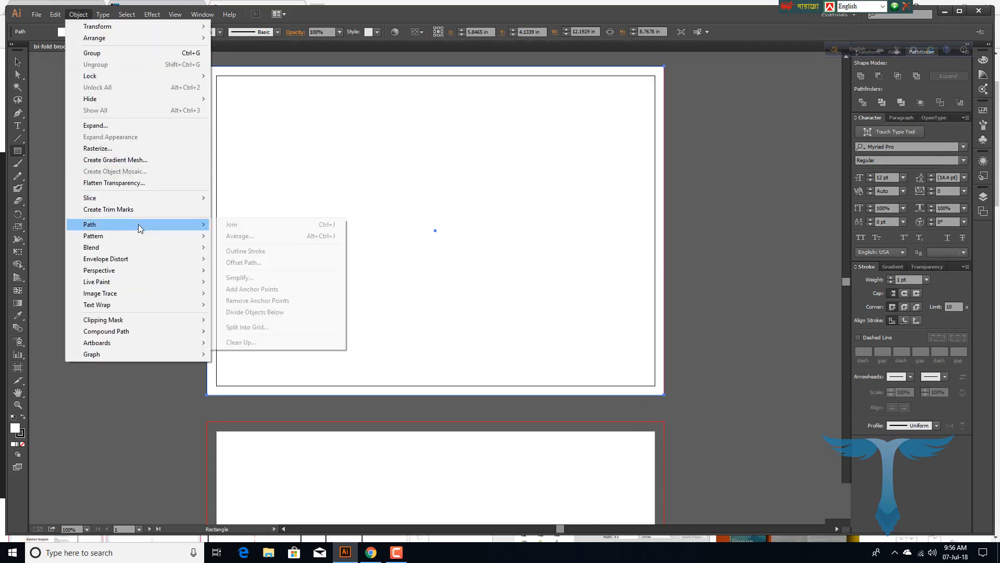
click(245, 262)
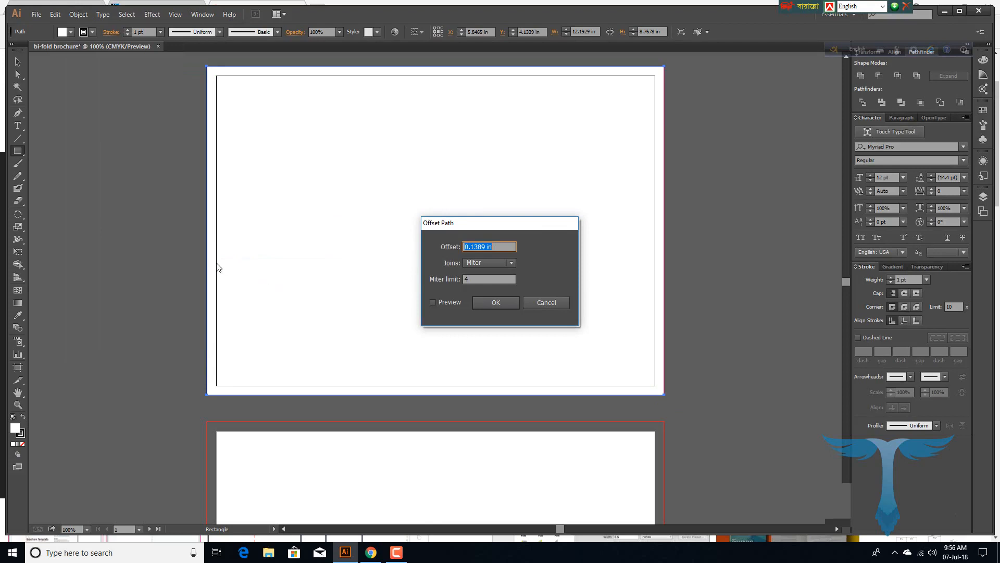
text(-.5)
click(432, 302)
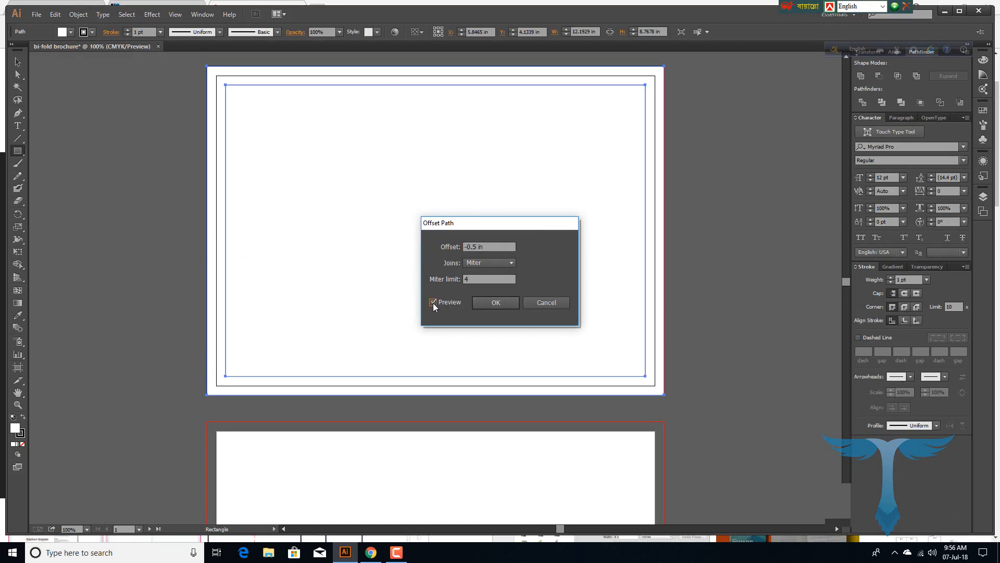
click(495, 304)
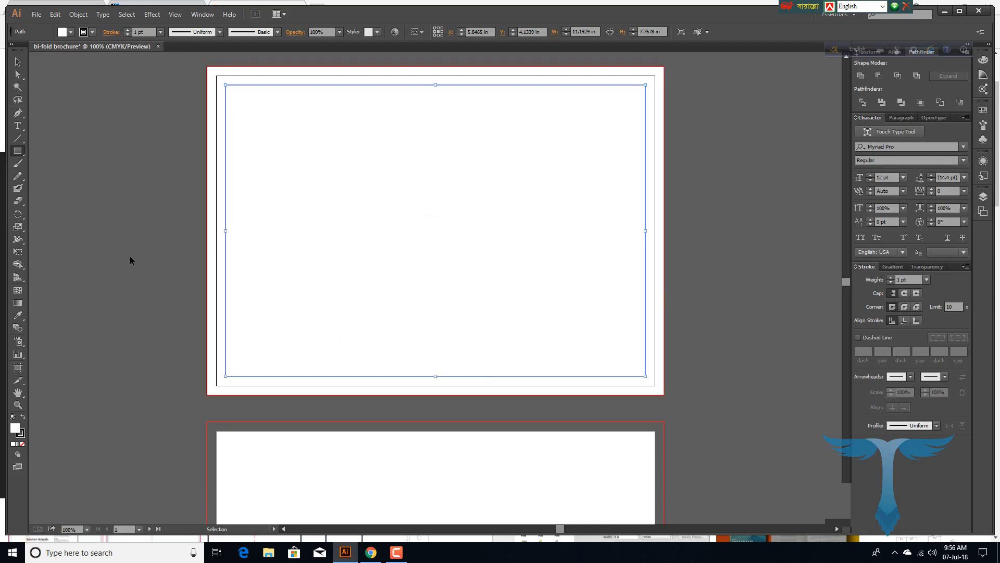
- Show the rulers and place two horizontal and two vertical guides along the inner rectangle's four edges
key(ctrl+r)
drag(641, 52, 636, 86)
drag(674, 55, 687, 376)
drag(34, 429, 226, 417)
drag(34, 450, 645, 399)
key(v)
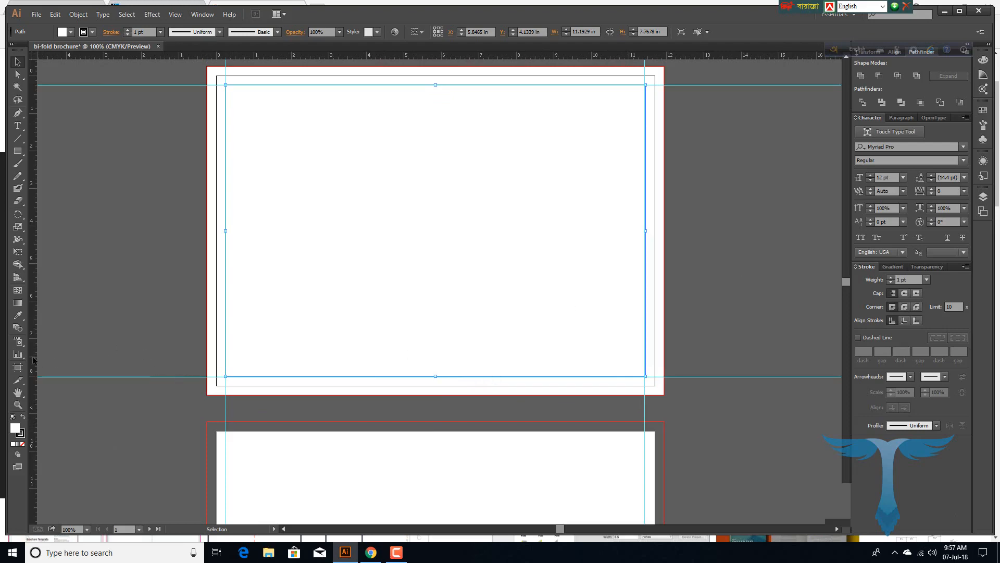
- Place a vertical guide at the first artboard's centre and centre a 0.5 in square on it at the upper margin
drag(33, 361, 410, 397)
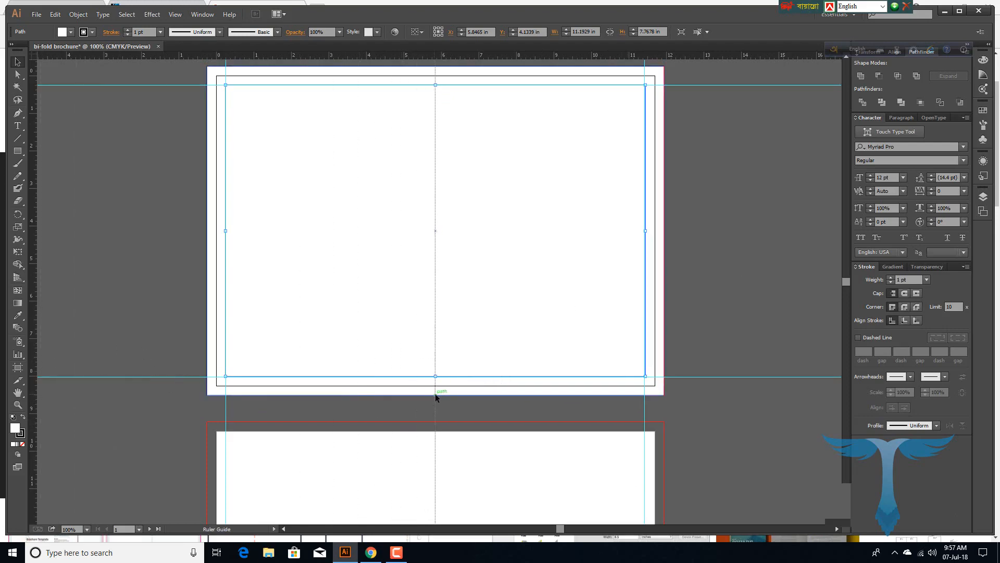
drag(435, 397, 436, 393)
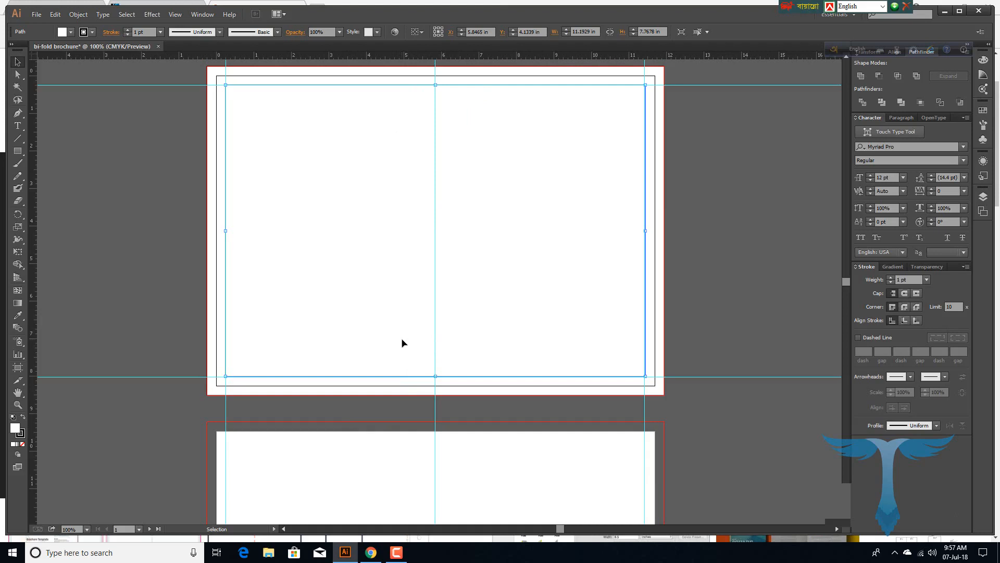
click(18, 153)
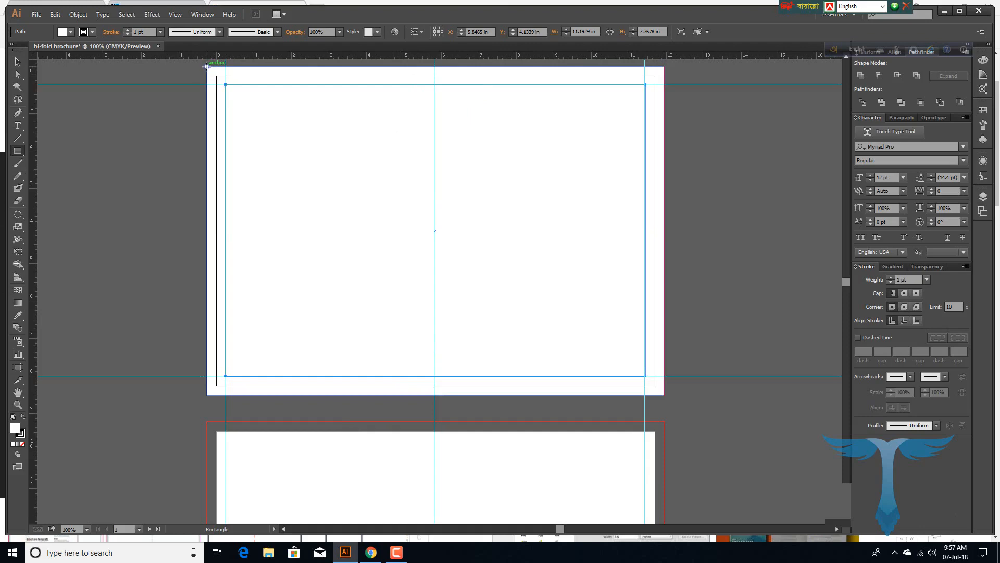
drag(207, 66, 225, 85)
click(18, 62)
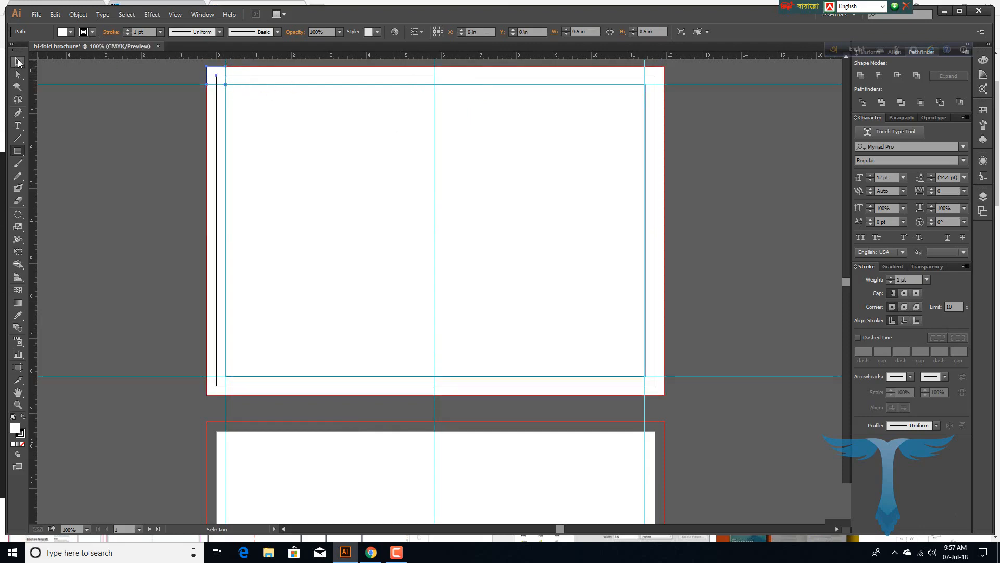
drag(219, 79, 438, 160)
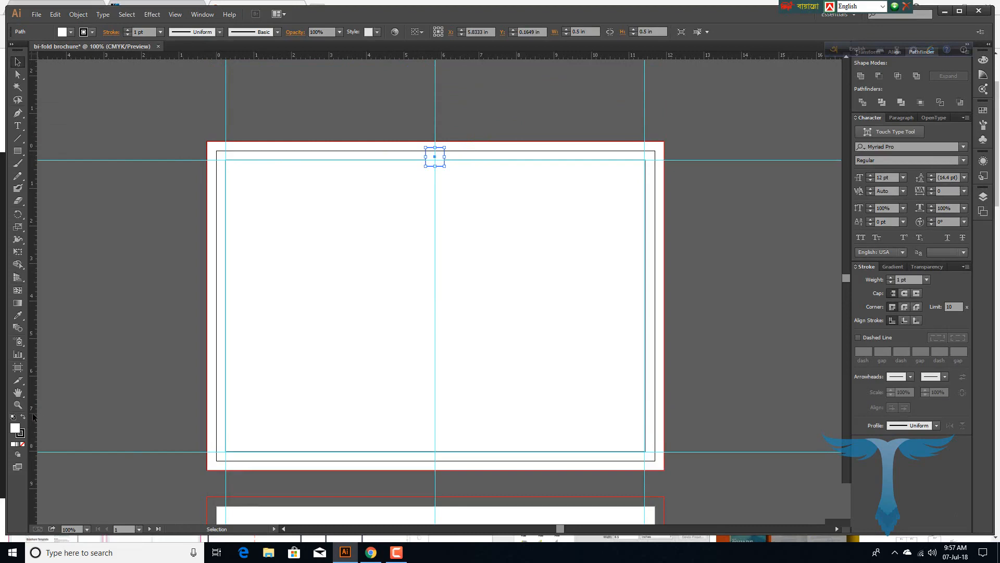
- Place vertical guides along both sides of the 0.5 in square and delete the square
drag(33, 416, 426, 424)
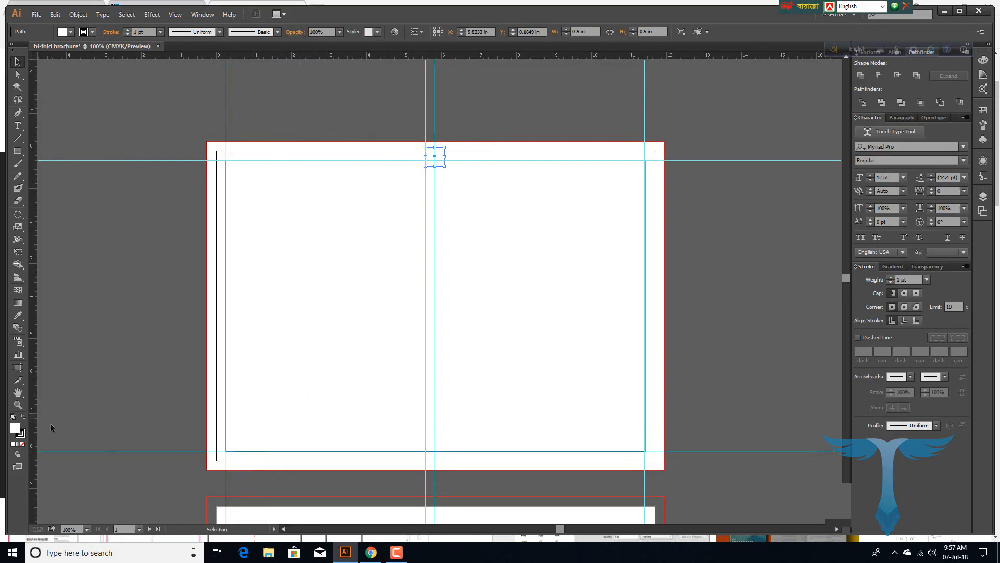
drag(35, 423, 446, 423)
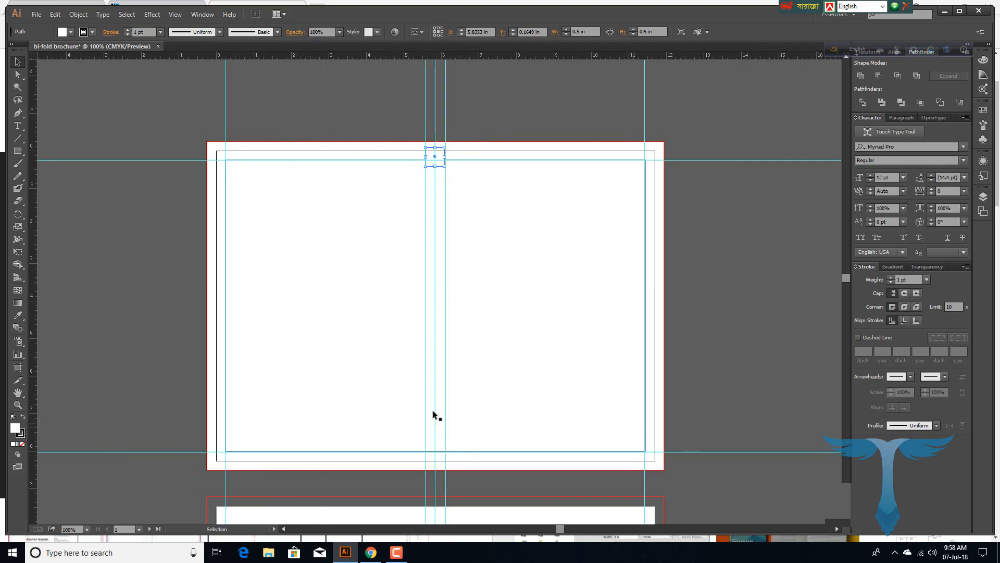
click(442, 170)
scroll(814, 196, down, 2)
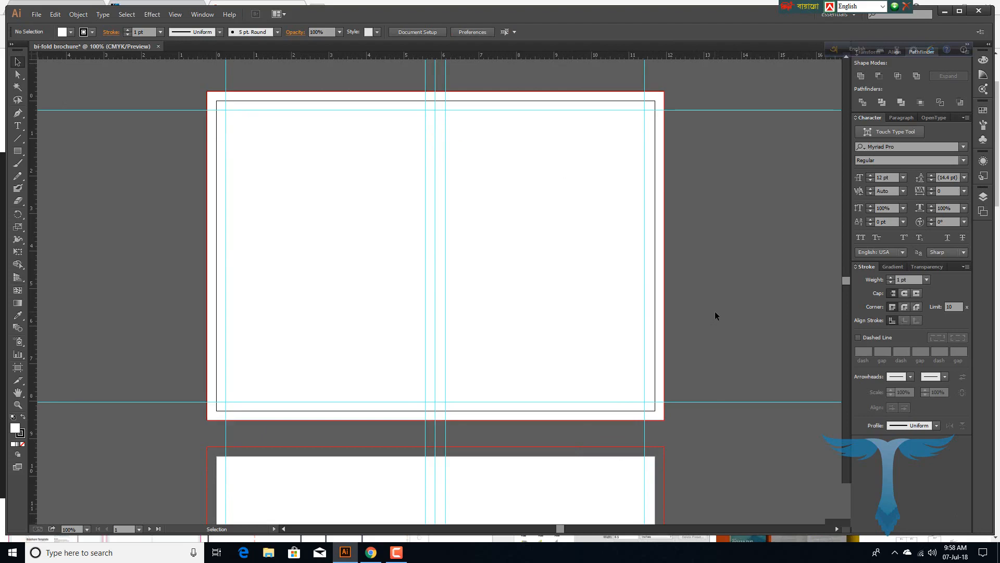
- Duplicate the first artboard's bleed rectangle and guides onto the second artboard, aligned with its bleed edges
key(ctrl+minus)
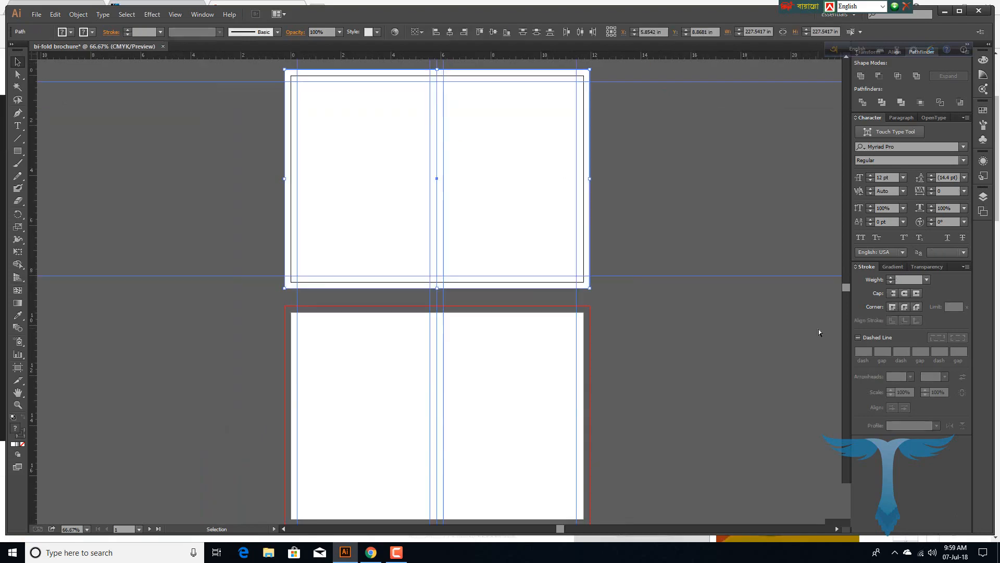
scroll(680, 324, up, 2)
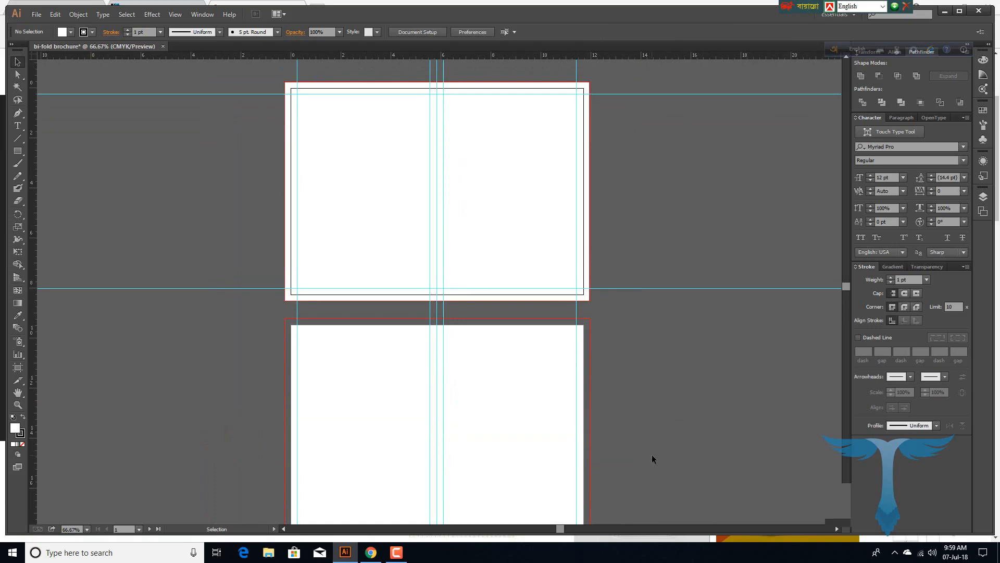
drag(262, 74, 608, 307)
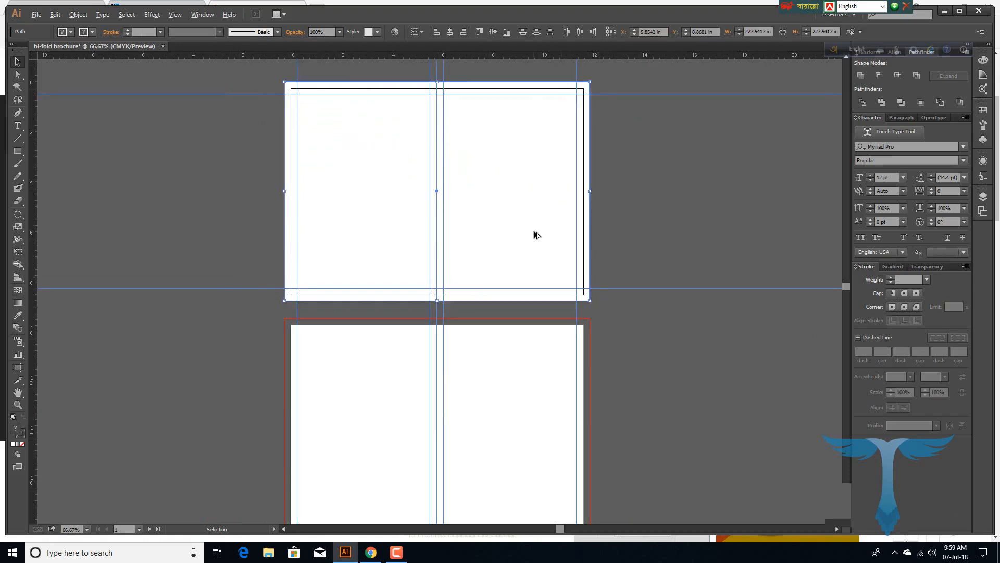
drag(536, 235, 519, 469)
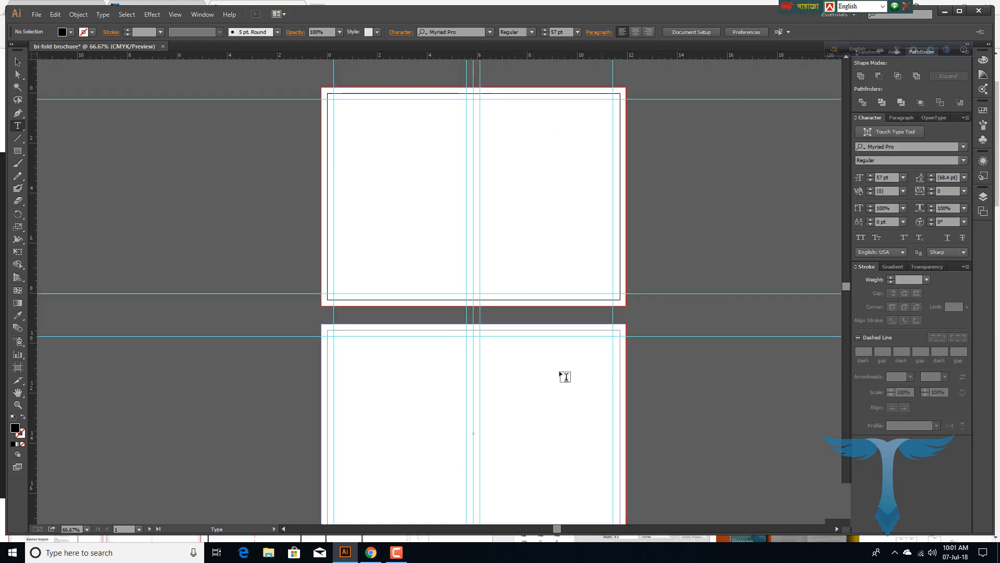
- Label the first artboard's right panel "1" and its left panel "4" in 57 pt Myriad Pro
scroll(692, 156, down, 1)
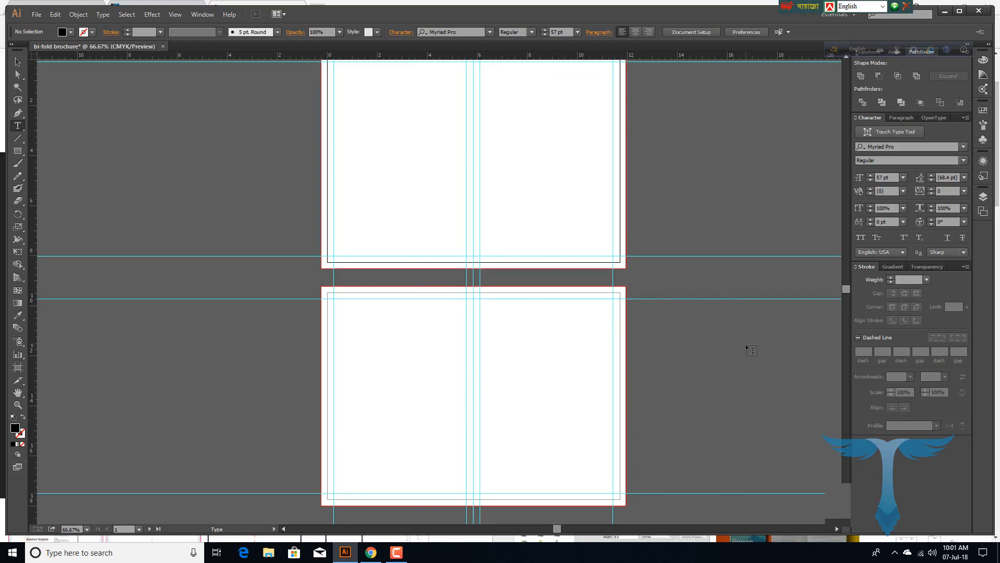
scroll(735, 372, up, 1)
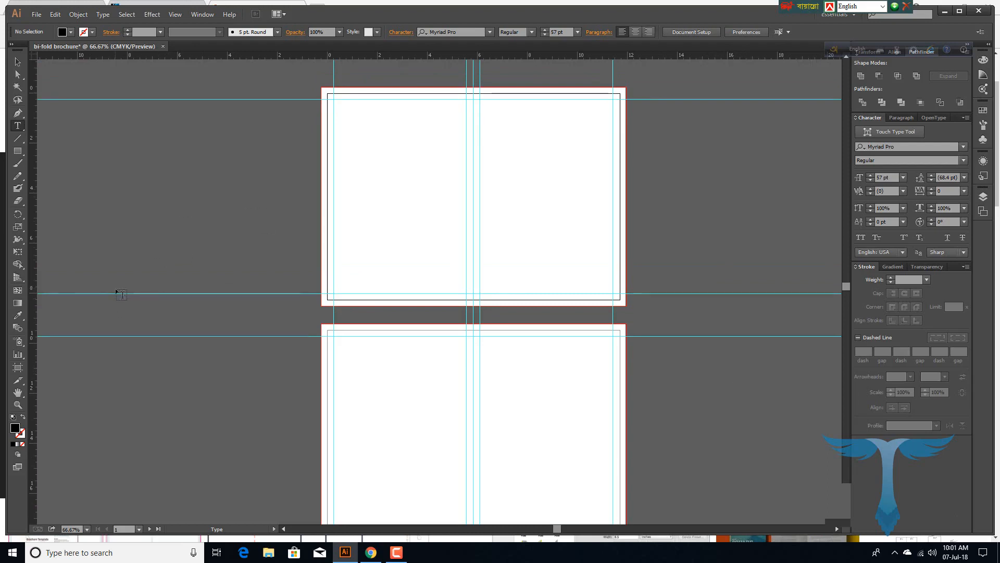
click(532, 190)
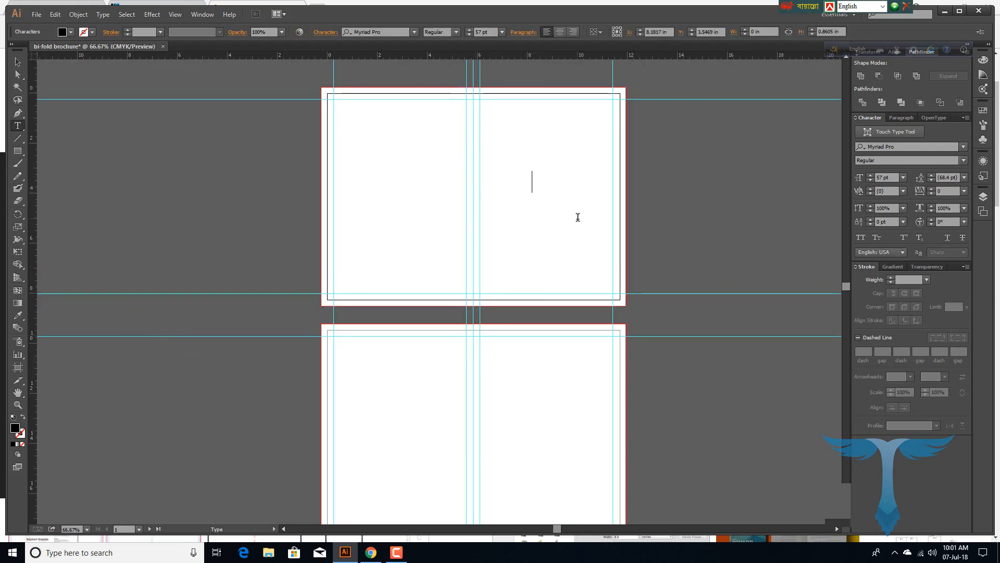
text(1)
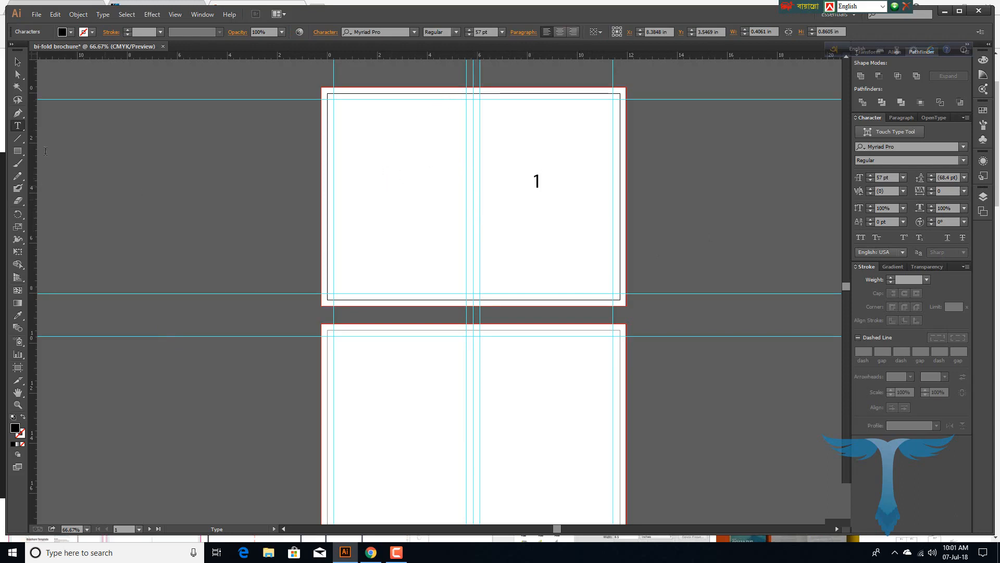
key(Escape)
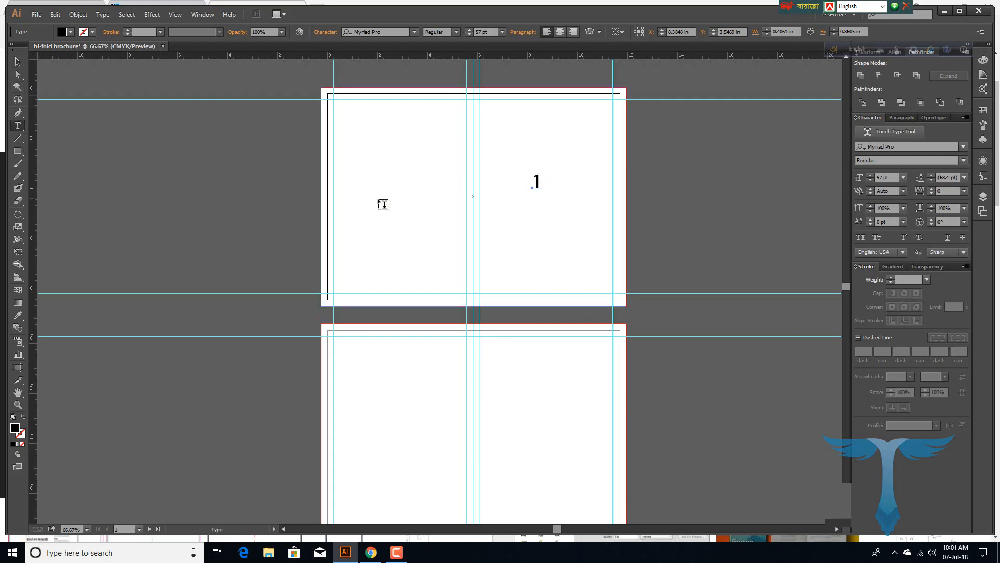
click(371, 183)
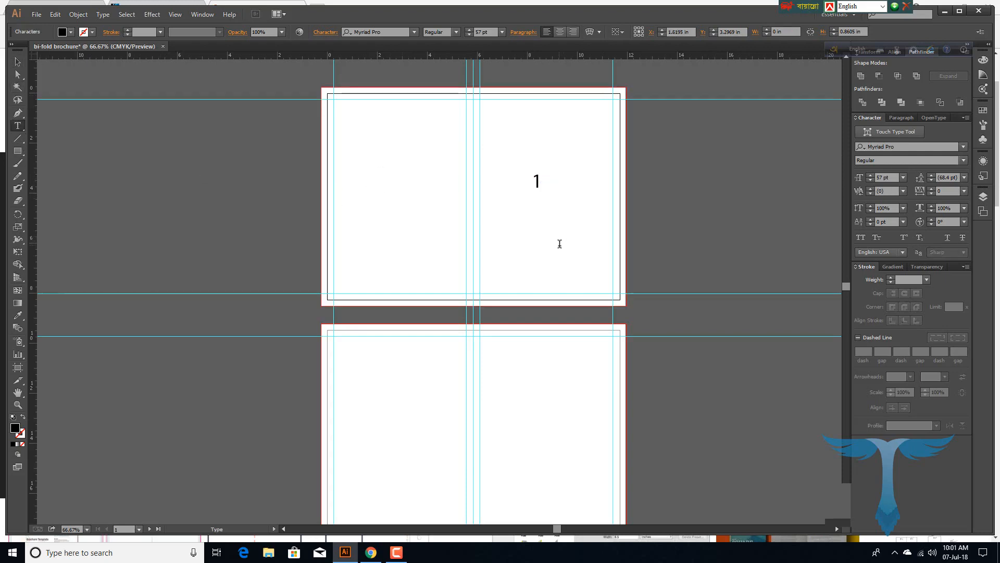
text(4)
key(Escape)
- Label the second artboard's left panel "2" and its right panel "3" in 57 pt text
scroll(664, 307, down, 2)
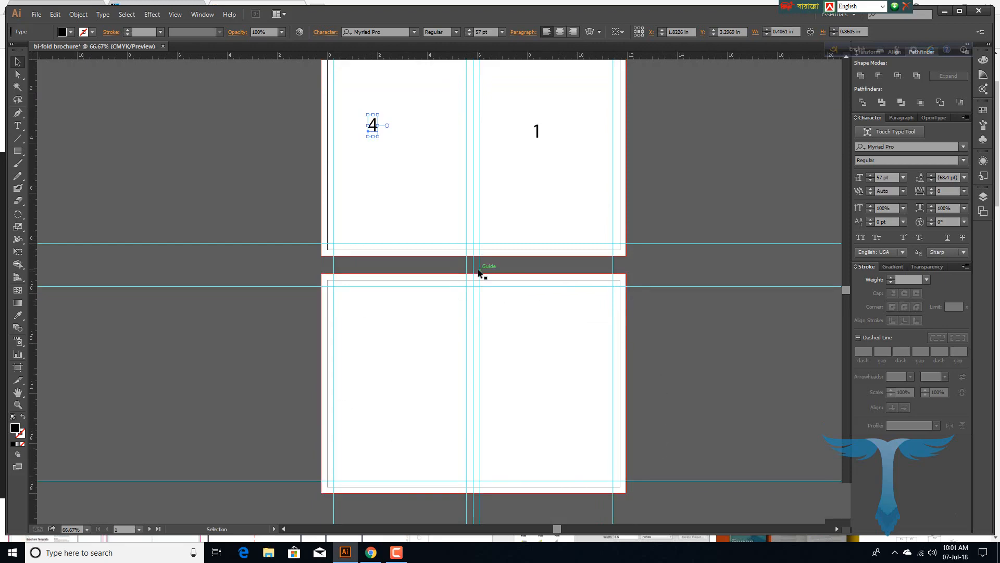
click(16, 128)
click(400, 372)
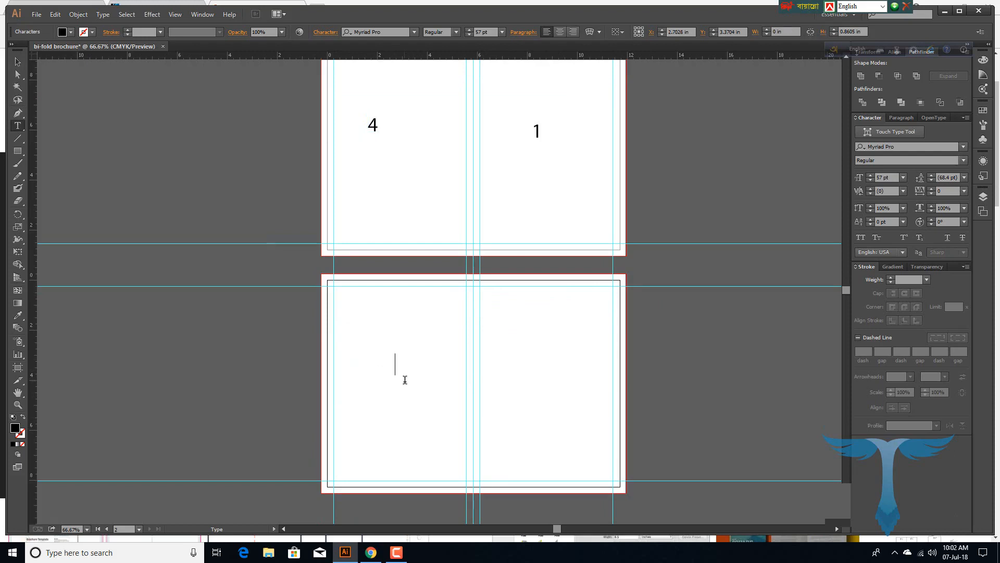
text(2)
click(16, 63)
click(17, 128)
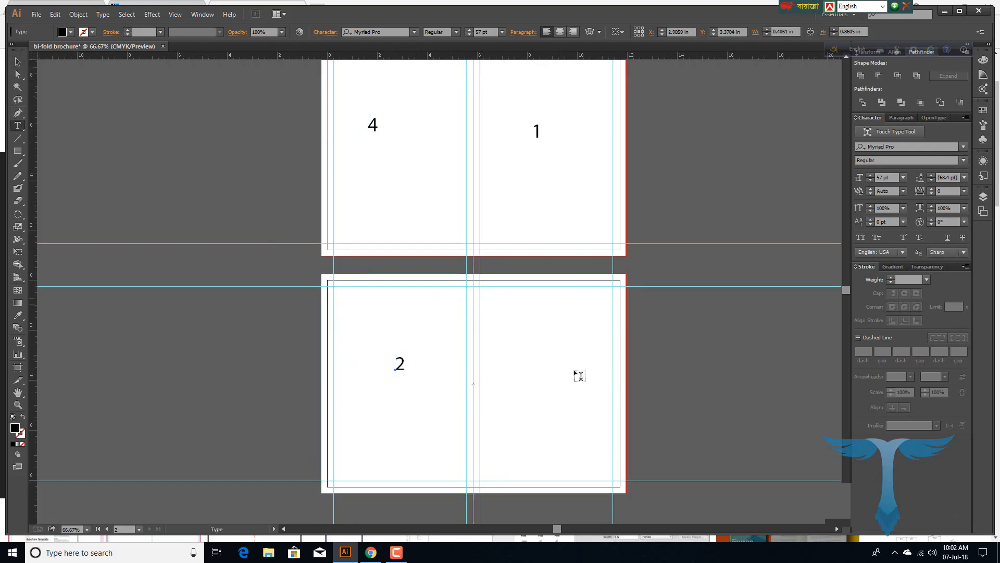
click(552, 378)
text(3)
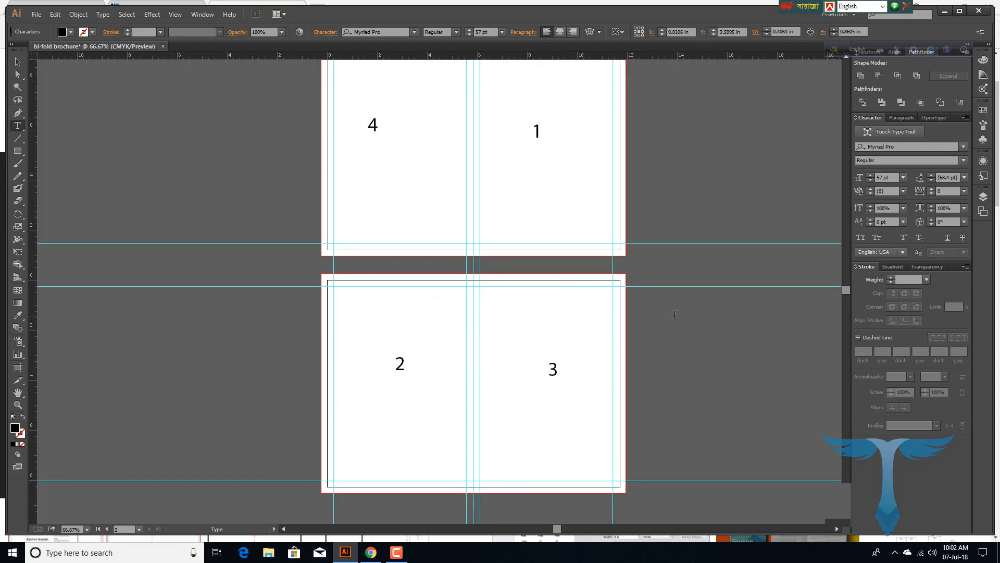
scroll(680, 303, up, 1)
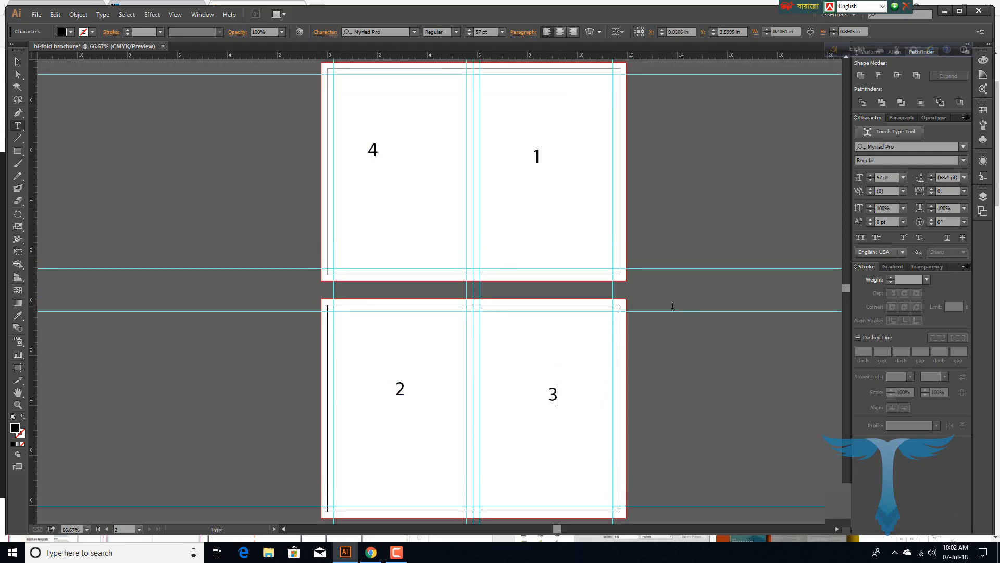
scroll(672, 307, down, 4)
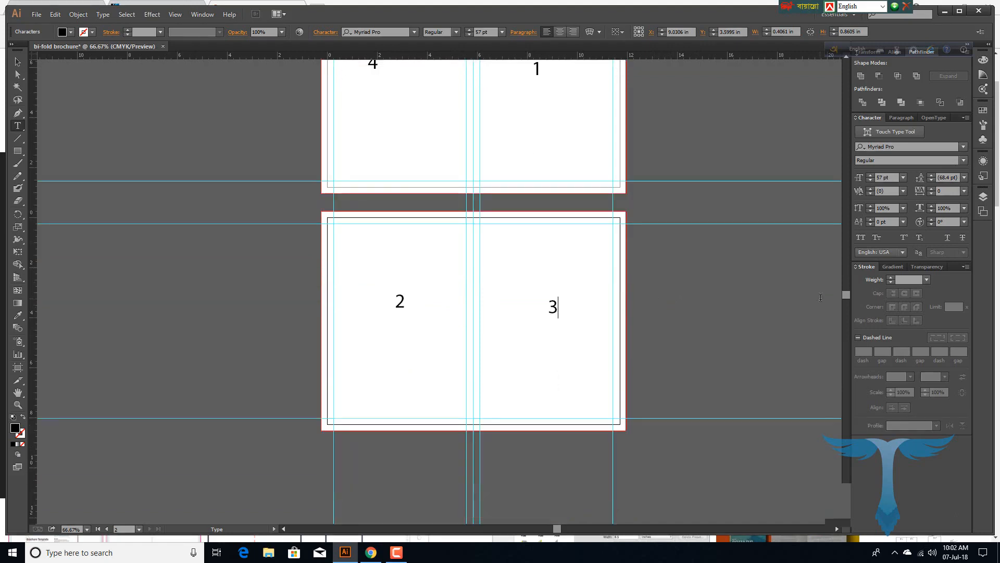
scroll(727, 331, up, 3)
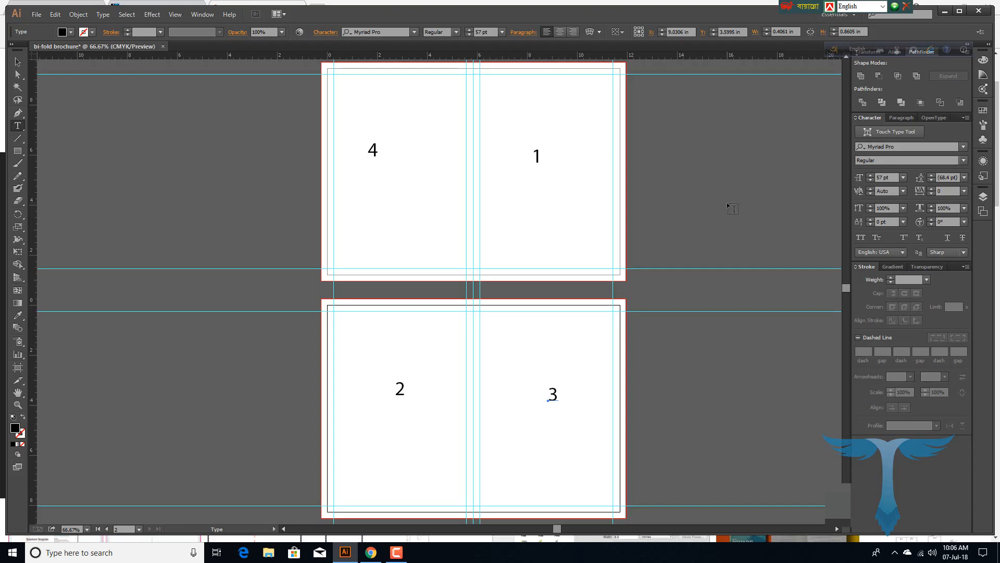
click(243, 163)
- Create a new two-artboard document from the A4 portrait size with the width changed to 16.54 in and the height kept at 11.69 in
click(37, 15)
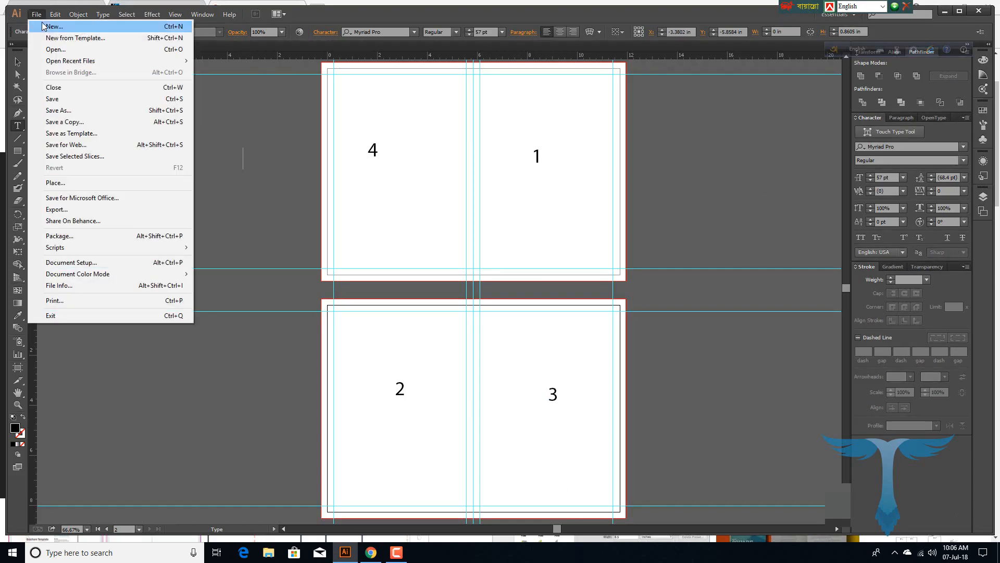
click(52, 26)
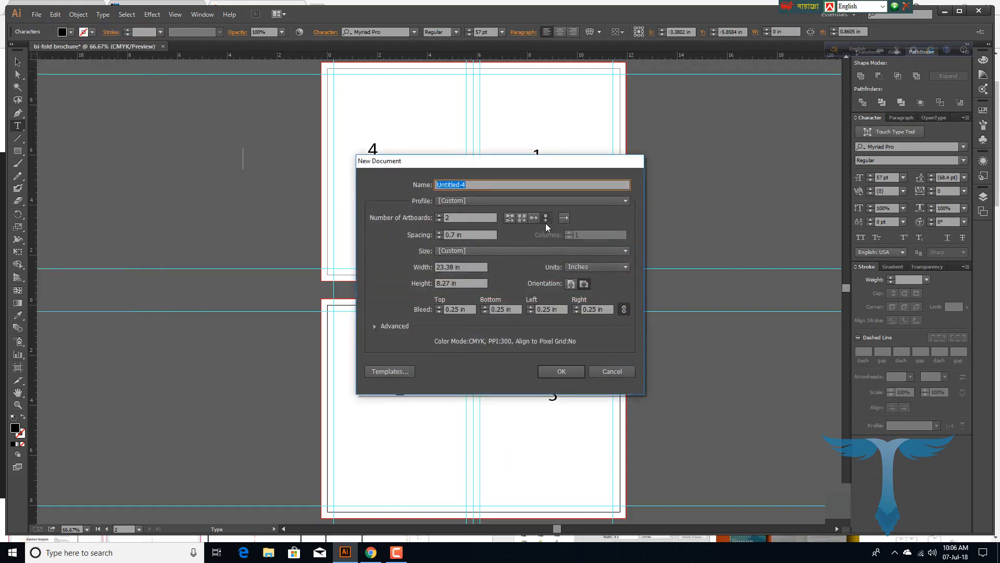
click(538, 250)
click(473, 312)
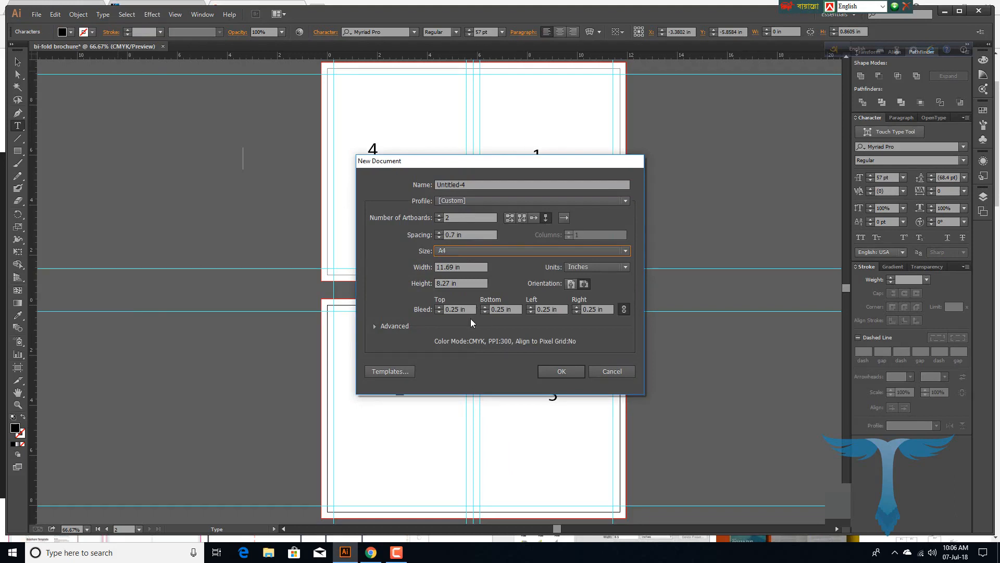
click(570, 286)
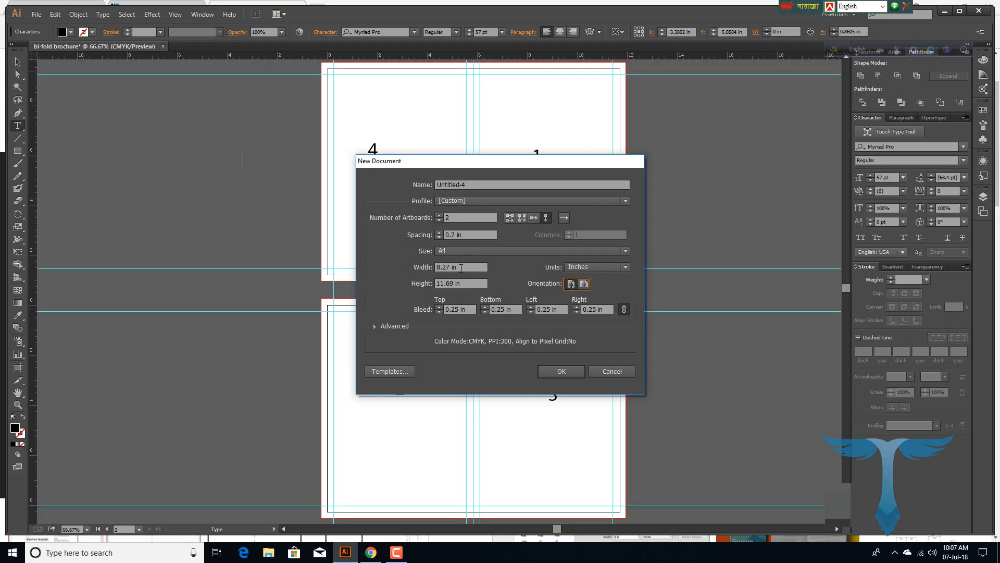
drag(461, 270, 420, 271)
text(16)
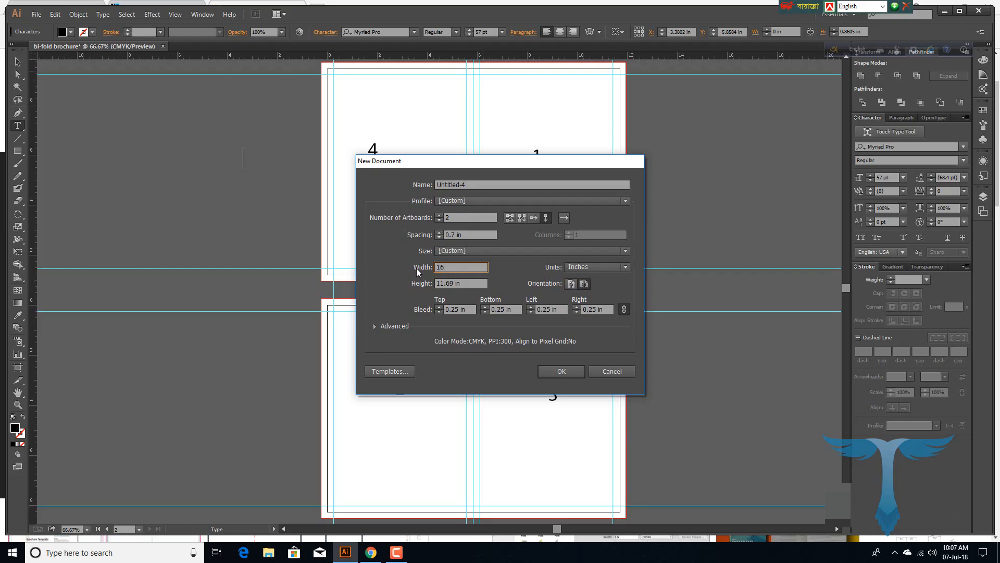
text(.54)
click(573, 369)
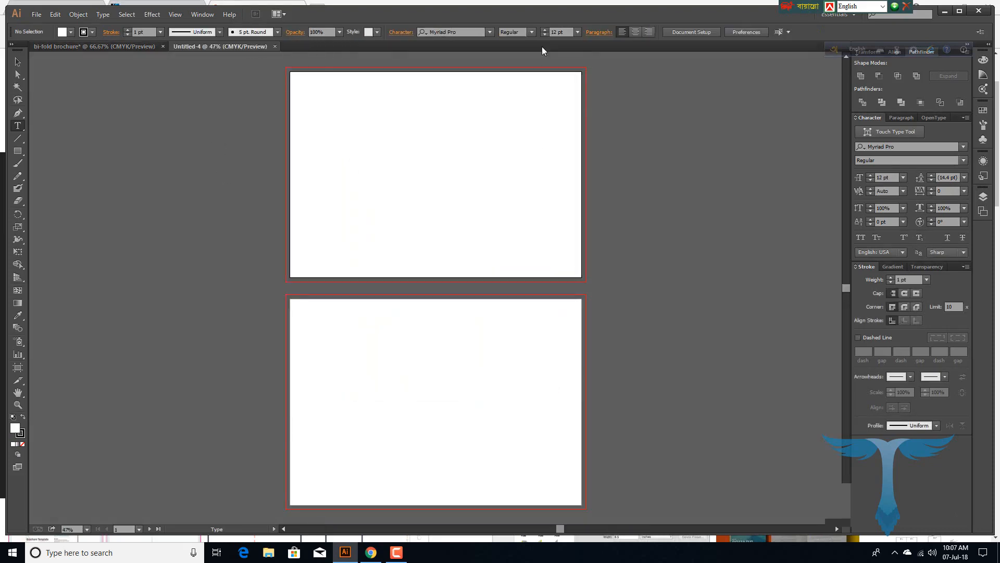
- Compare the new document's blank artboards with the numbered panels of the bi-fold brochure document
click(130, 46)
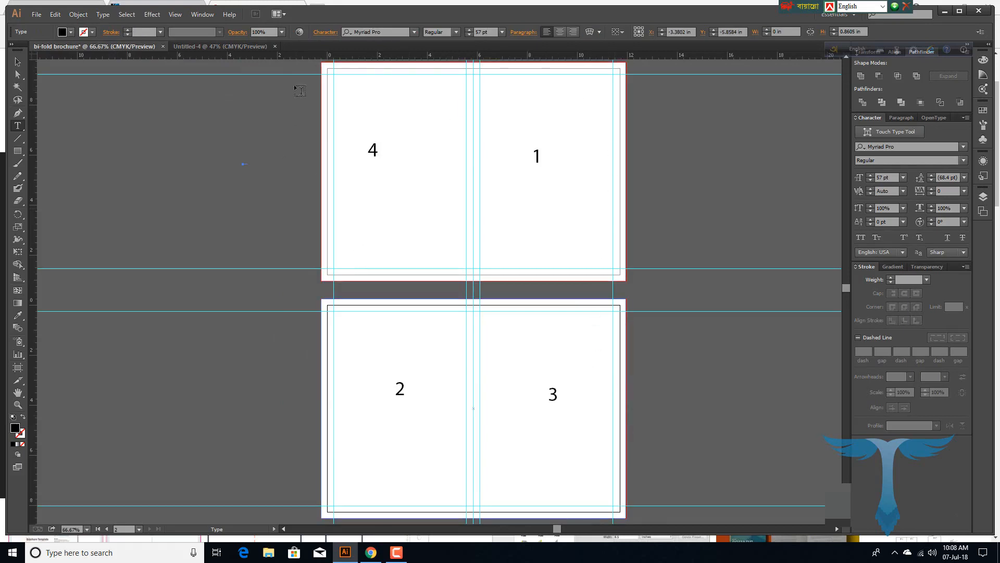
click(235, 45)
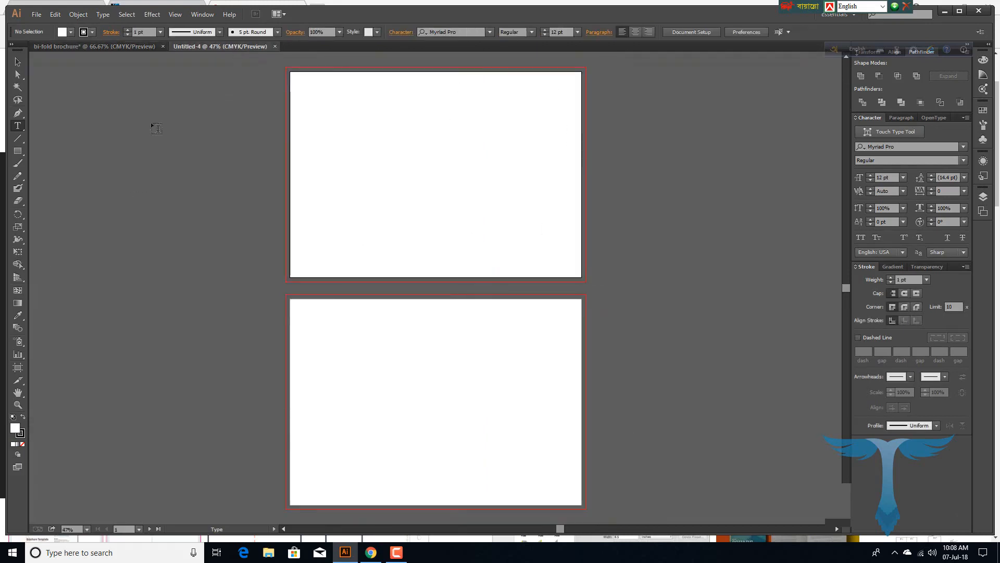
click(104, 46)
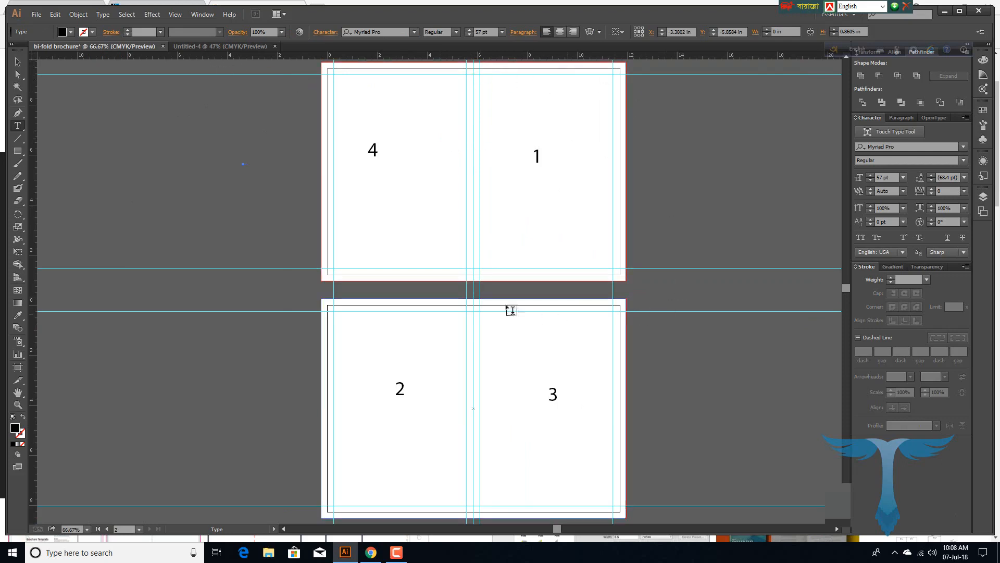
click(236, 50)
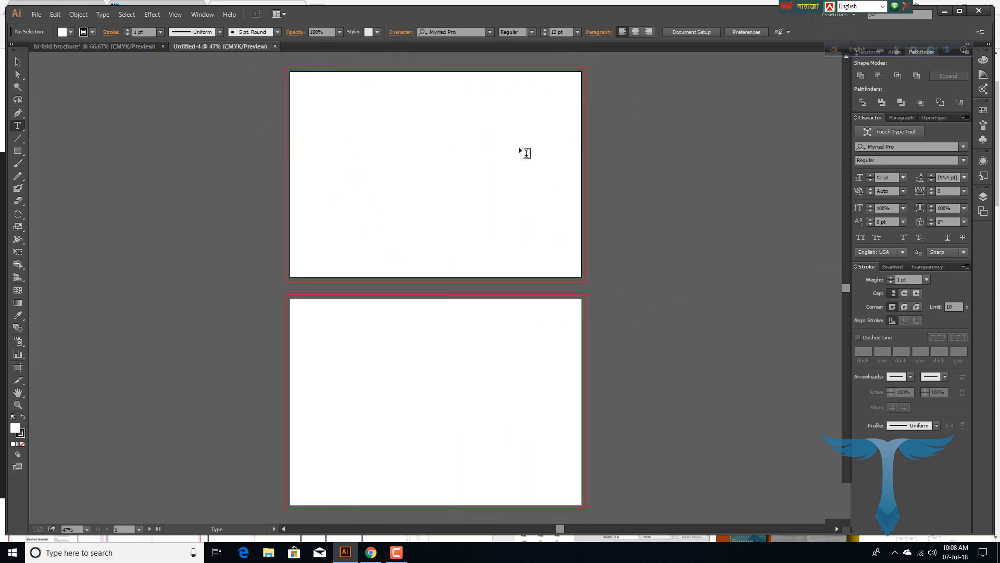
click(56, 47)
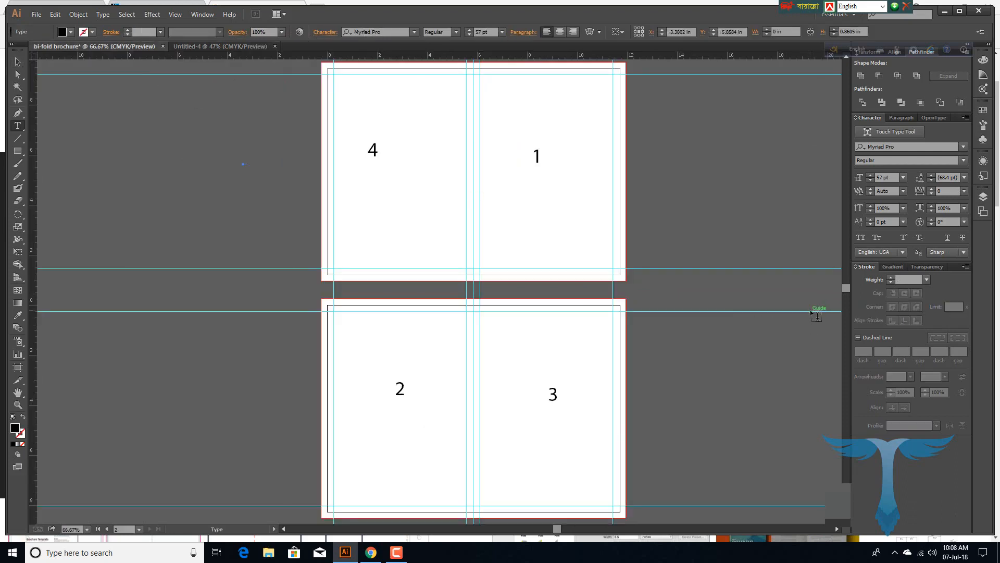